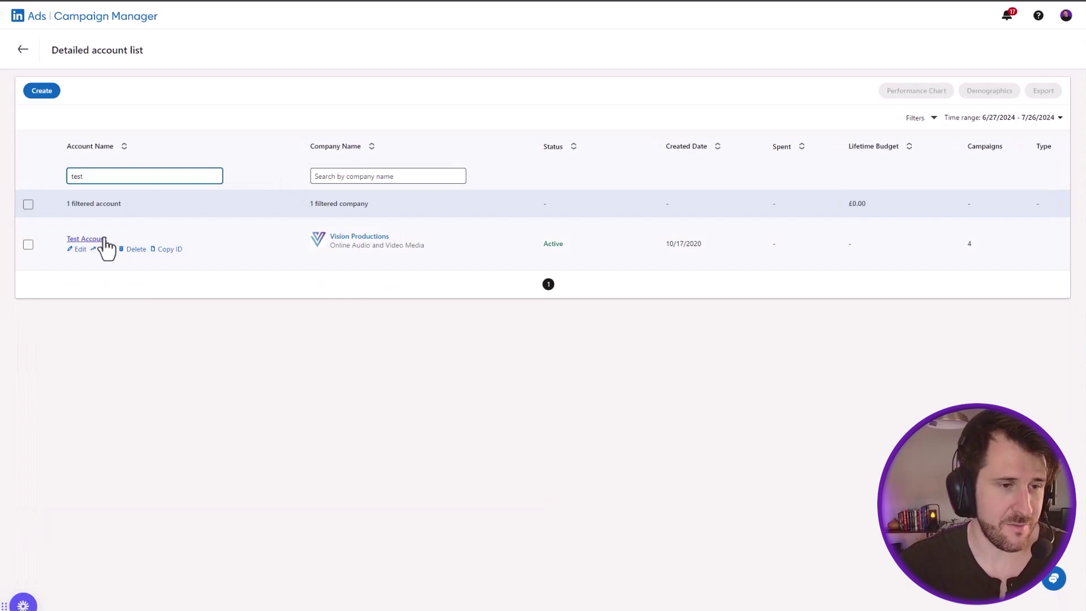
Step: Open Test Account and go to Signals manager under Analyze in the sidebar
click(103, 247)
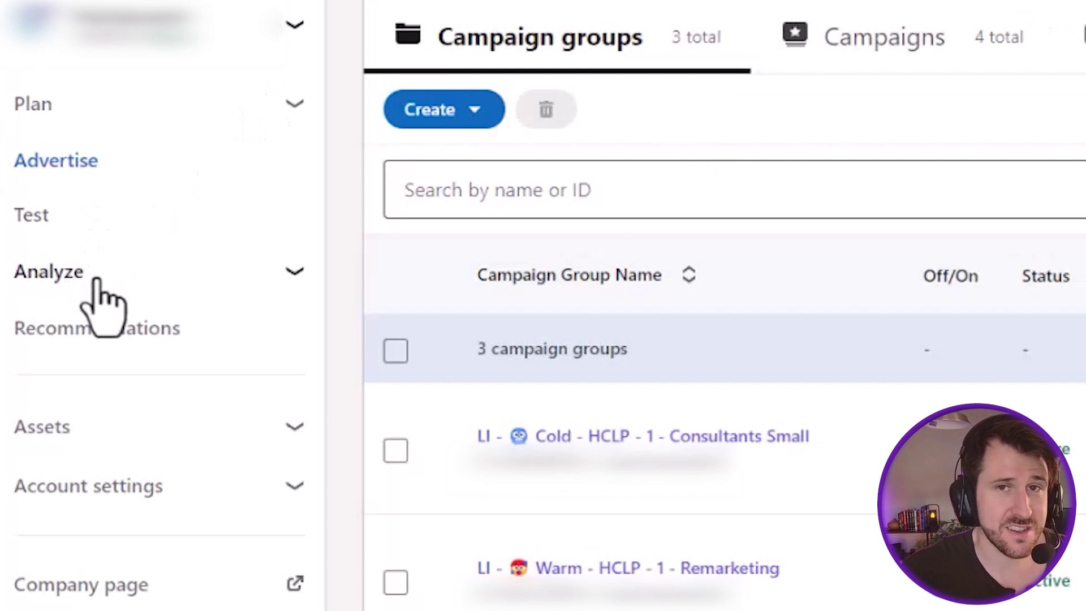
click(65, 280)
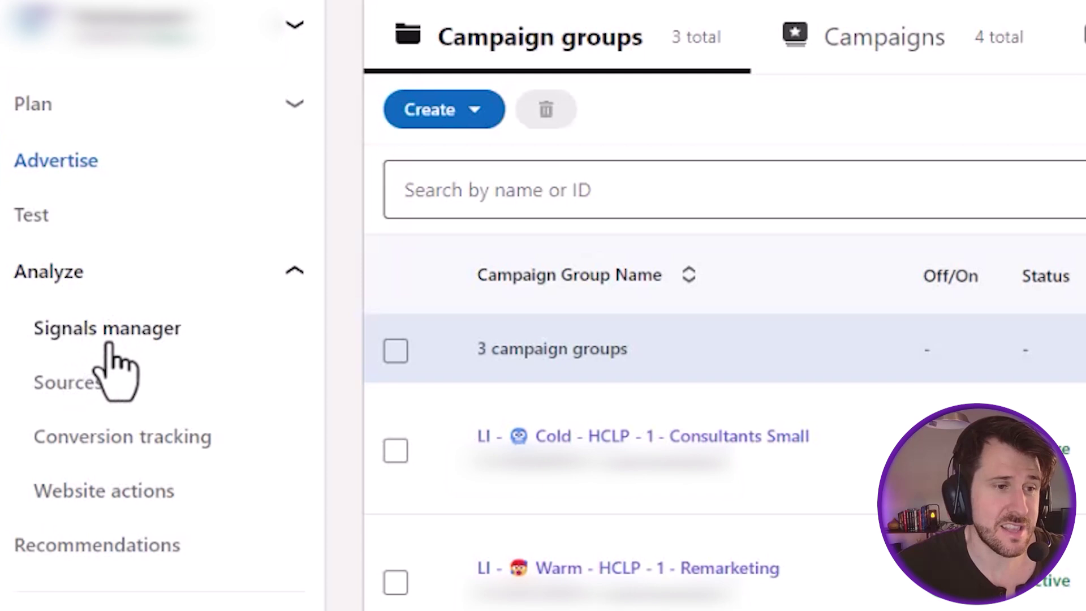
click(134, 340)
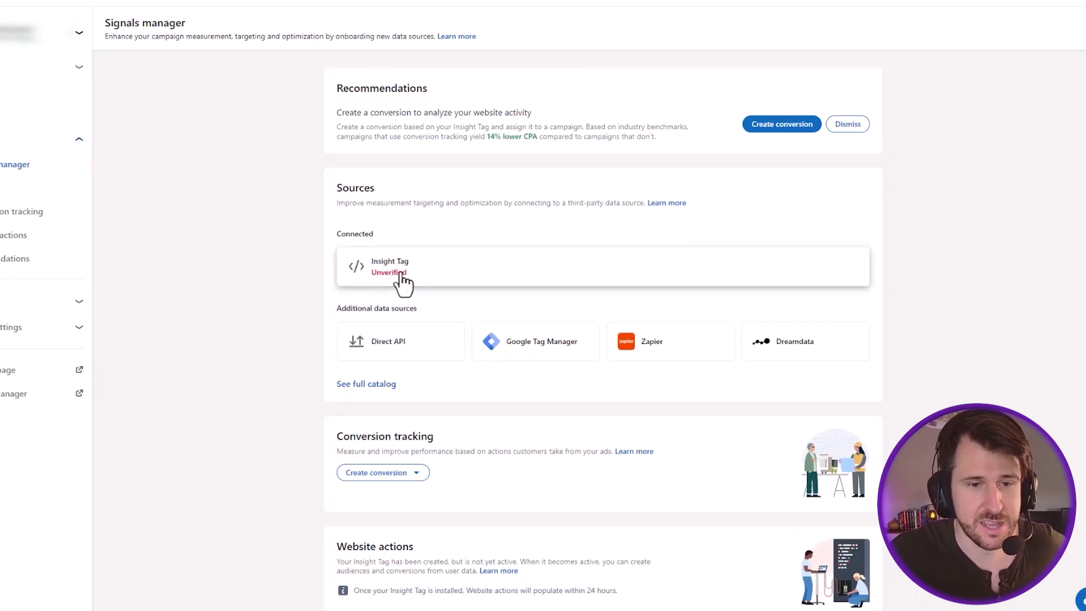
Step: Open the Insight Tag source and copy its 'I will install the tag myself' code
click(429, 276)
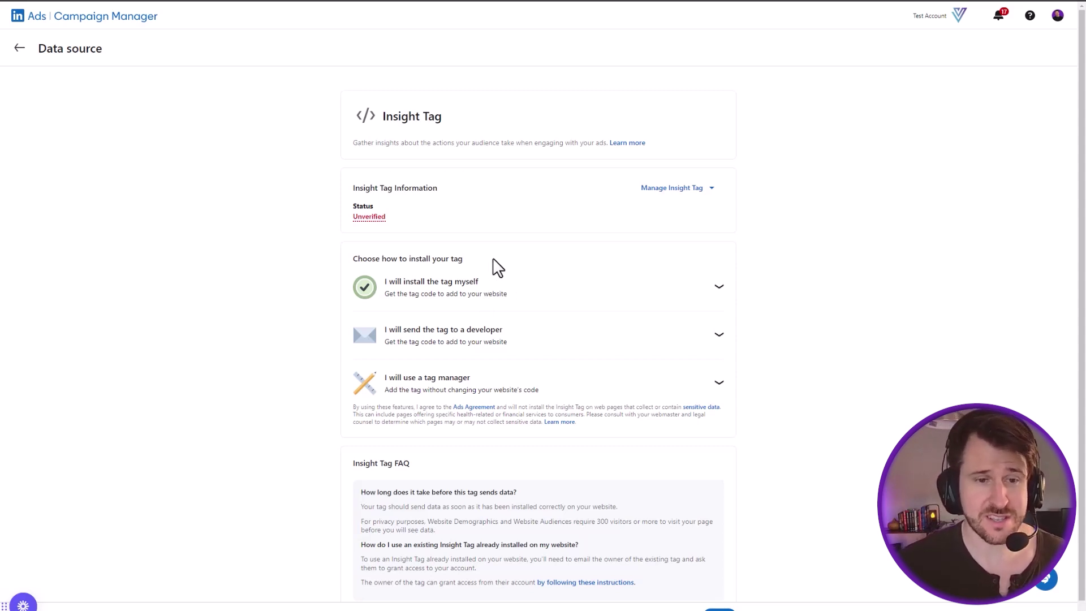
click(458, 297)
mouse_move(476, 417)
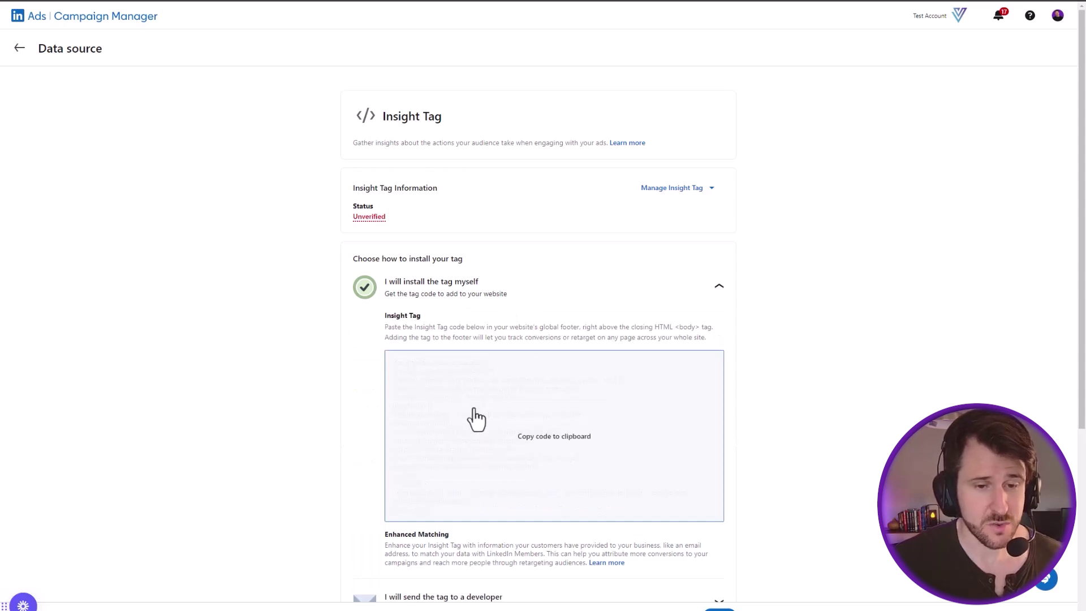
click(552, 421)
scroll(685, 255, down, 1)
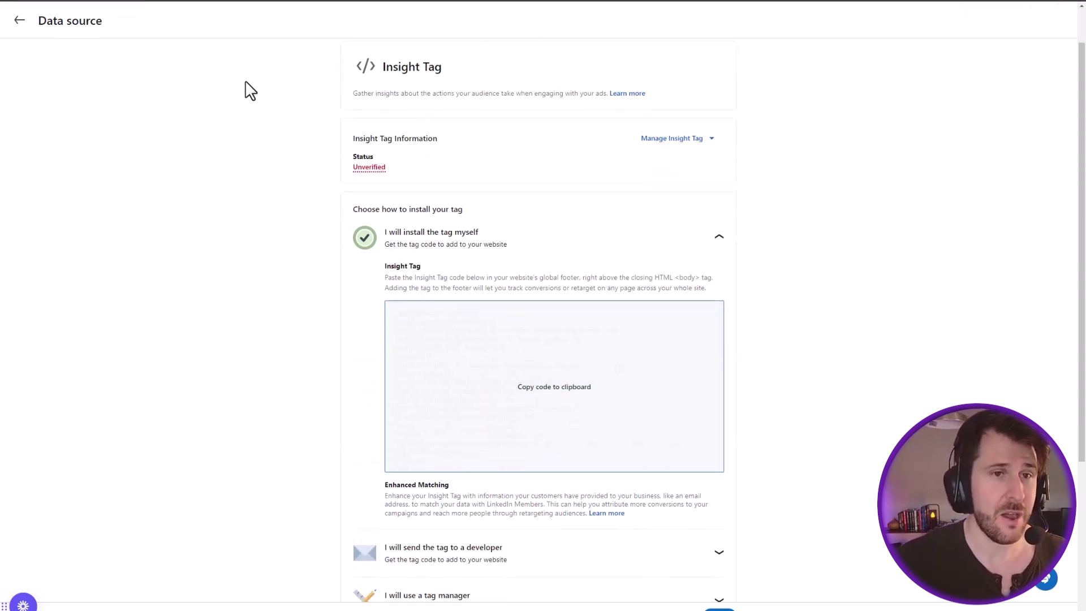
scroll(557, 64, up, 1)
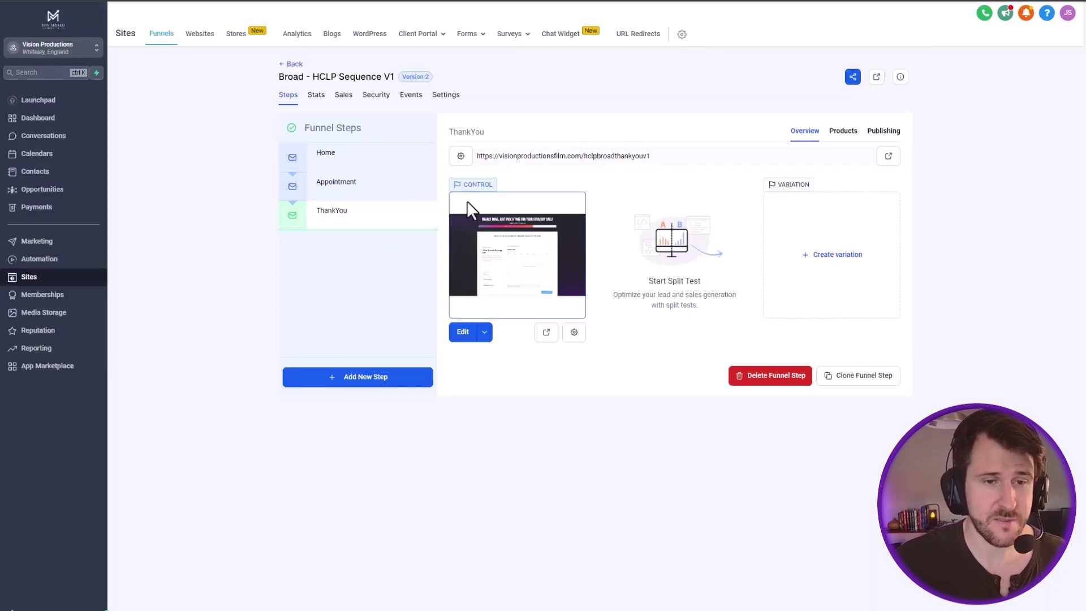
Step: Paste the Insight Tag code into the Broad - HCLP Sequence V1 funnel's body tracking code
click(447, 97)
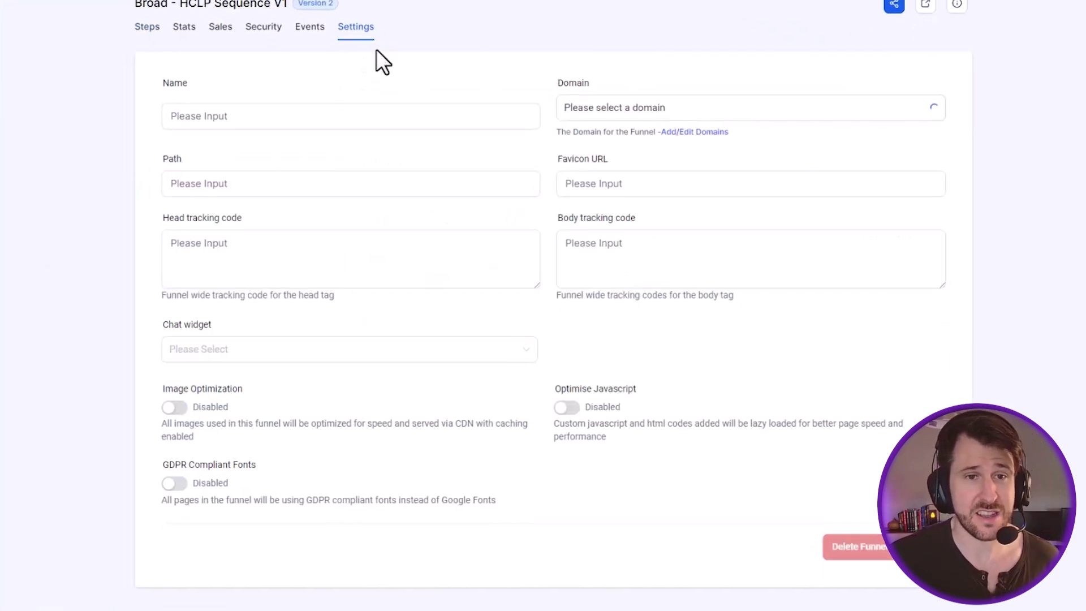
click(656, 254)
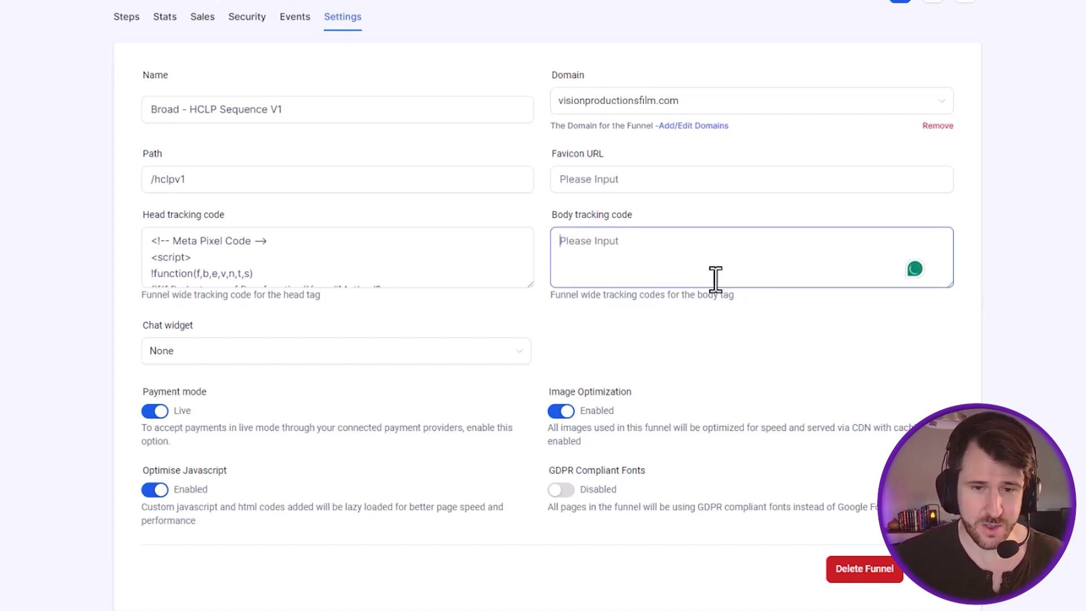
key(ctrl+v)
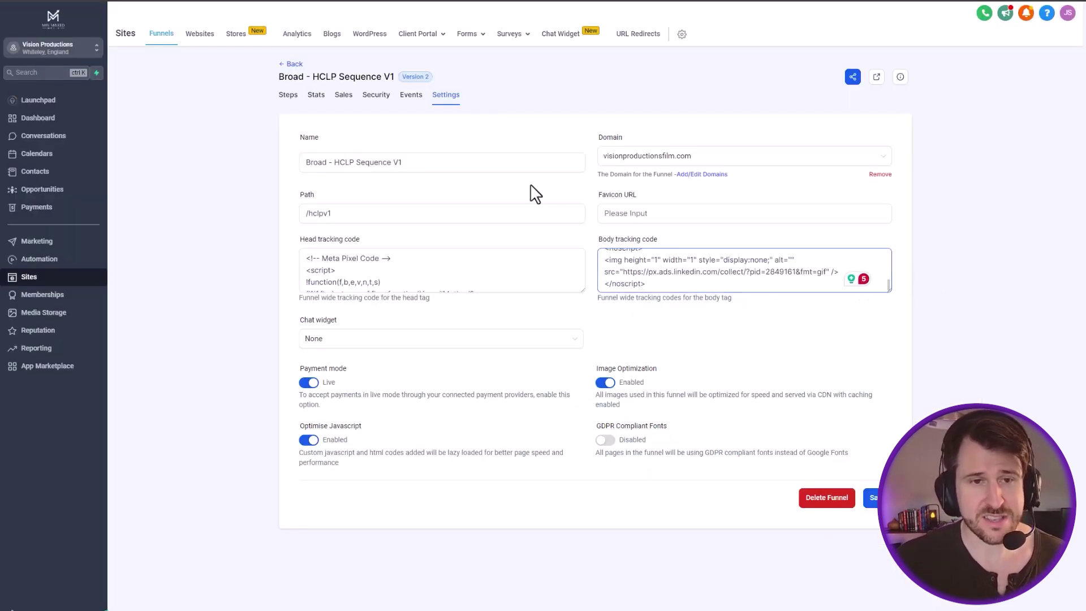
click(536, 194)
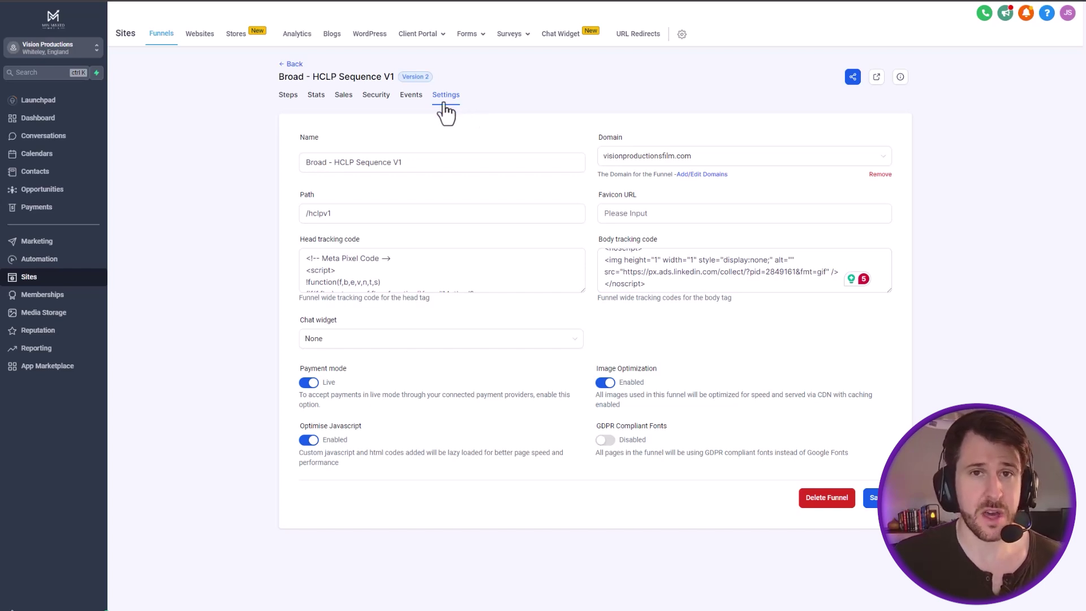
click(651, 275)
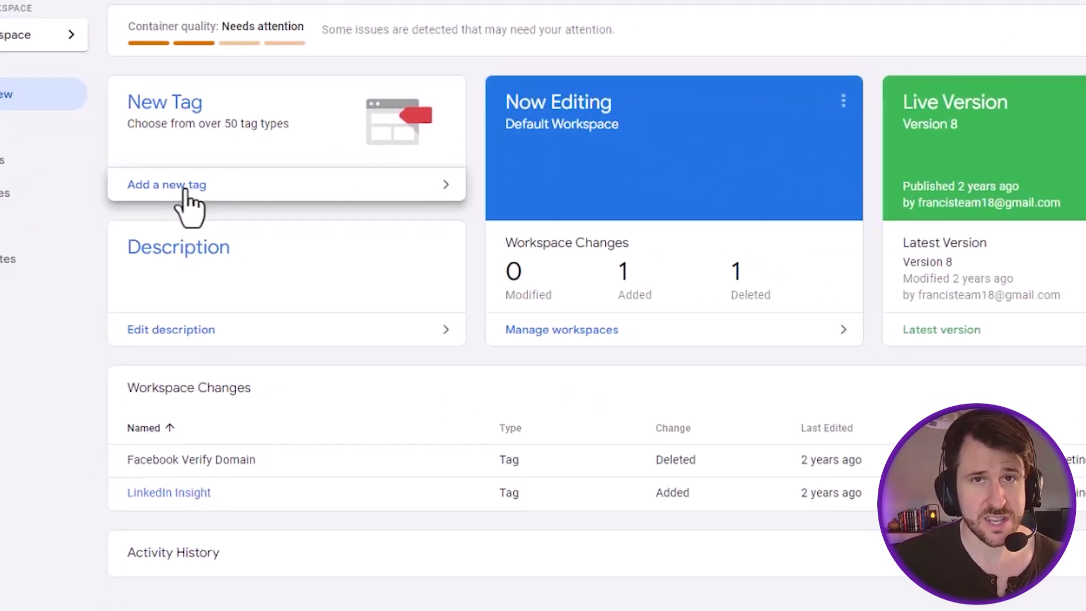
Step: Create a new Google Tag Manager tag with the LinkedIn Insight tag type, found by searching 'linkedin'
click(186, 191)
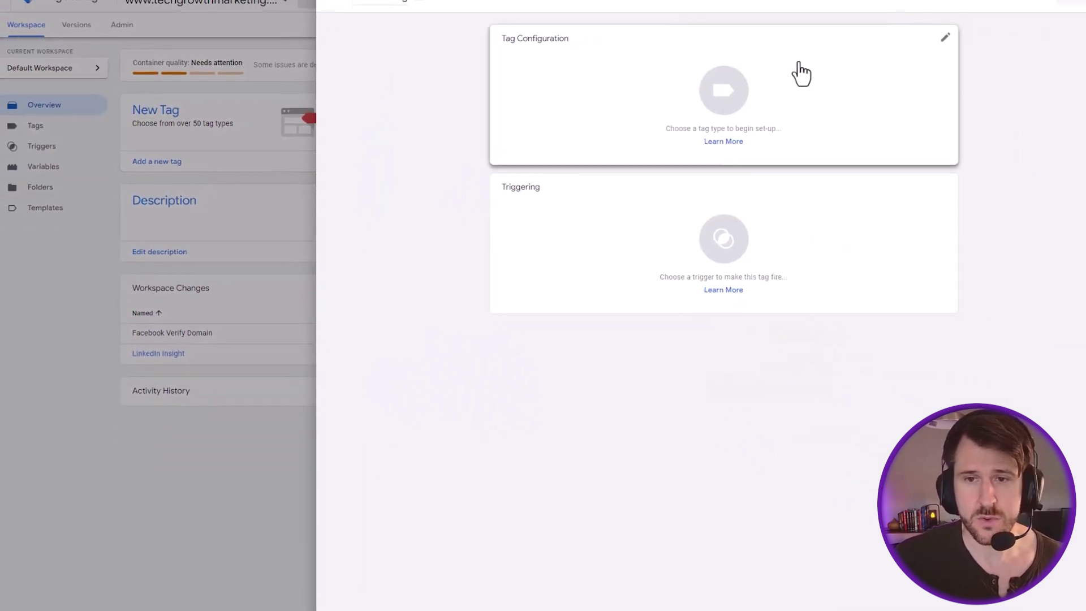
click(790, 81)
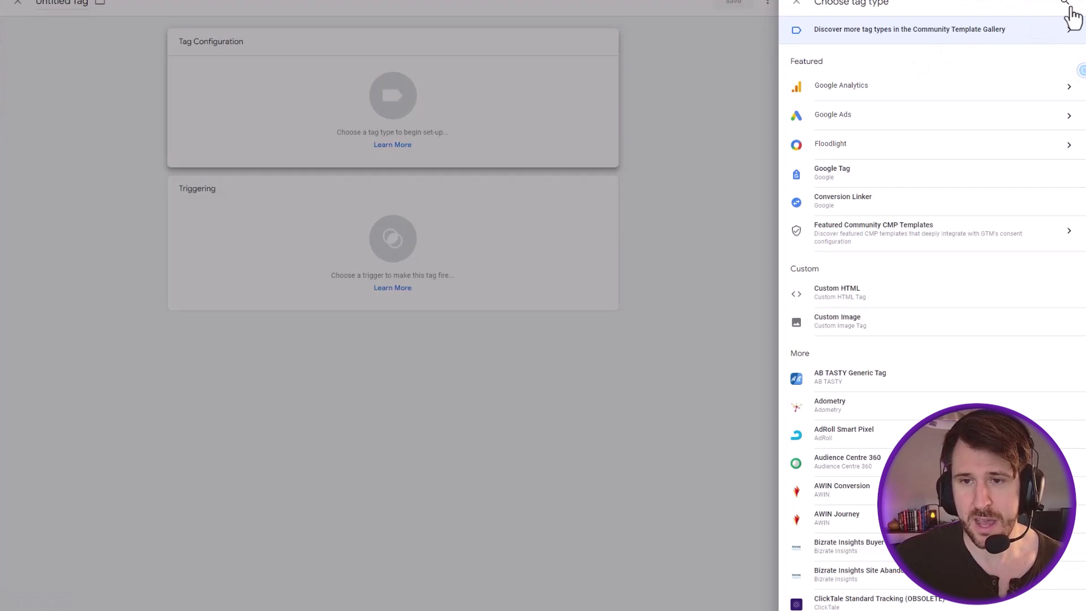
click(1065, 3)
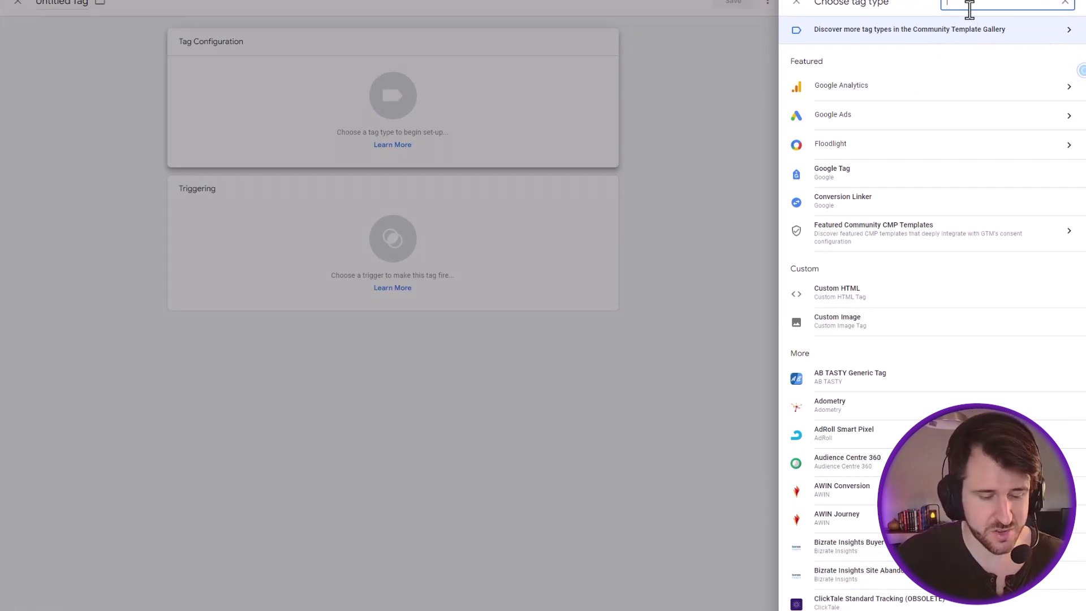
text(linkedin)
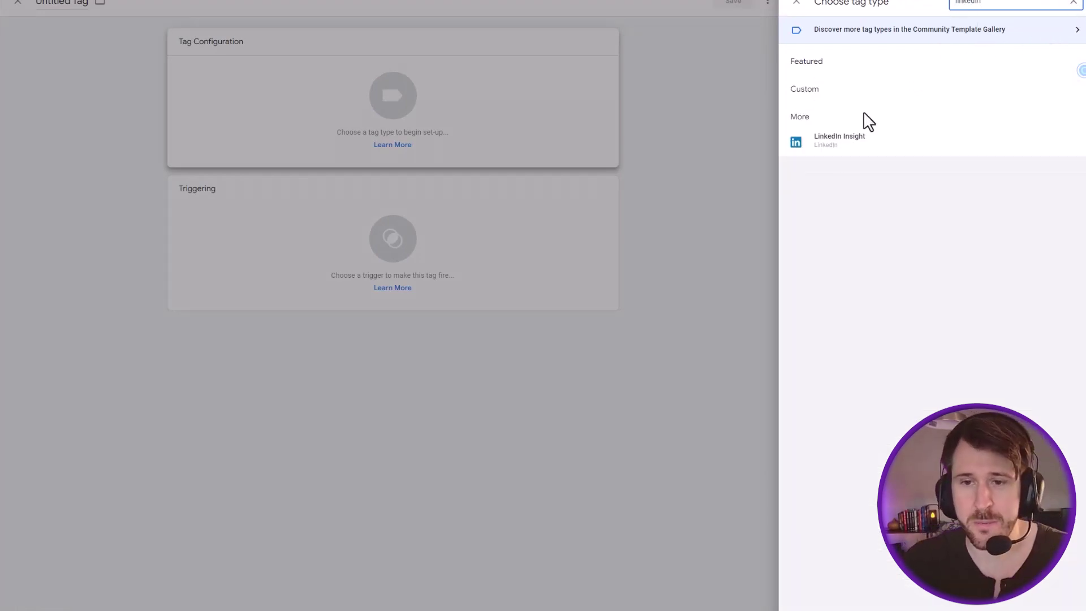
click(851, 150)
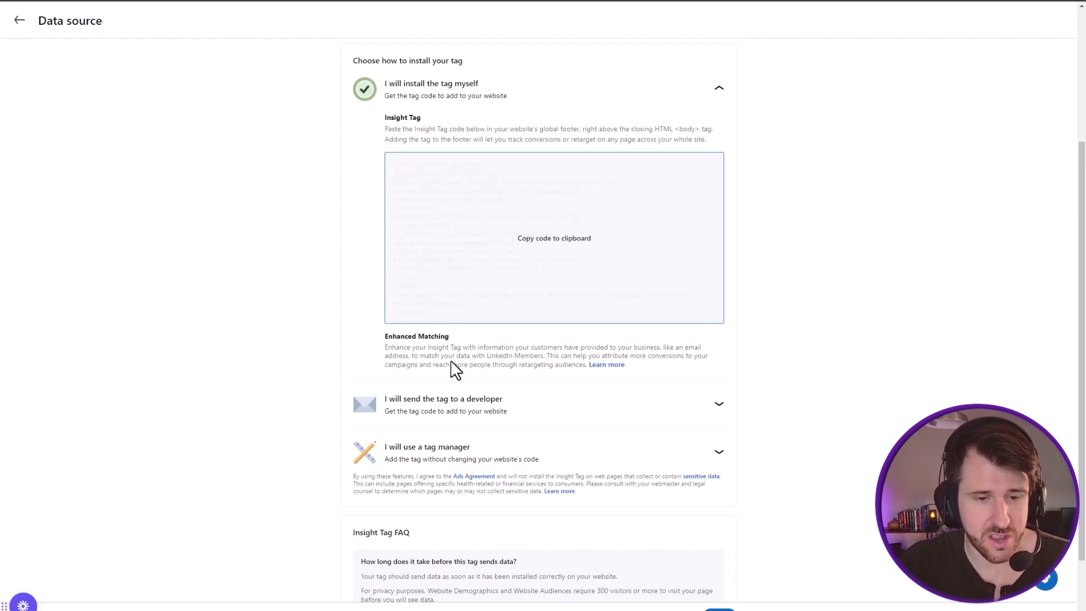
Step: Set the Insight tag's ID to the copied LinkedIn partner ID and fire it on All Pages
click(425, 463)
scroll(430, 449, down, 3)
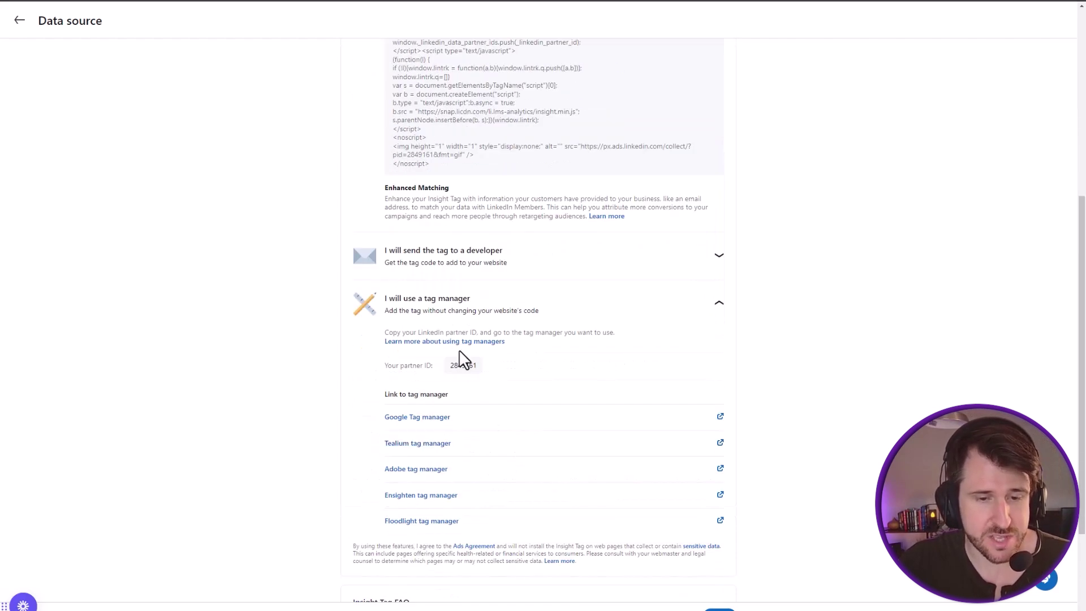
click(464, 368)
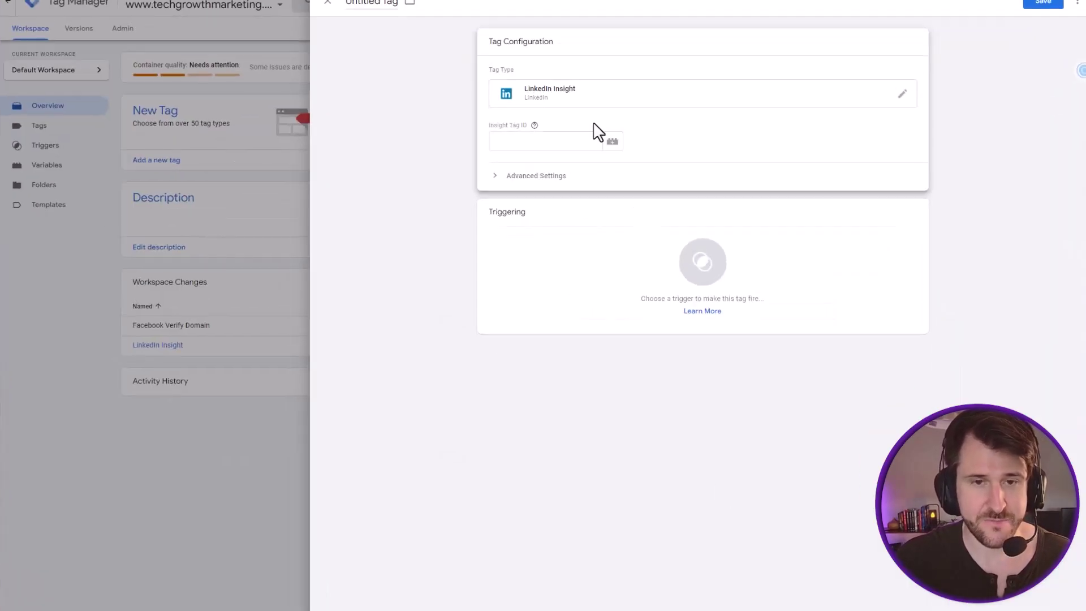
click(530, 148)
key(ctrl+v)
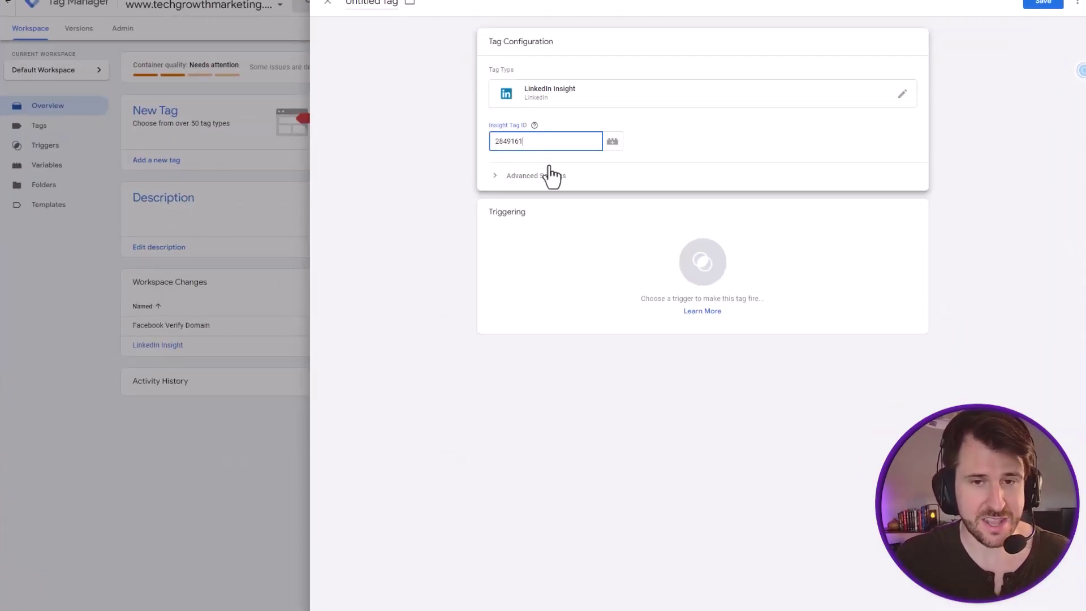
click(696, 232)
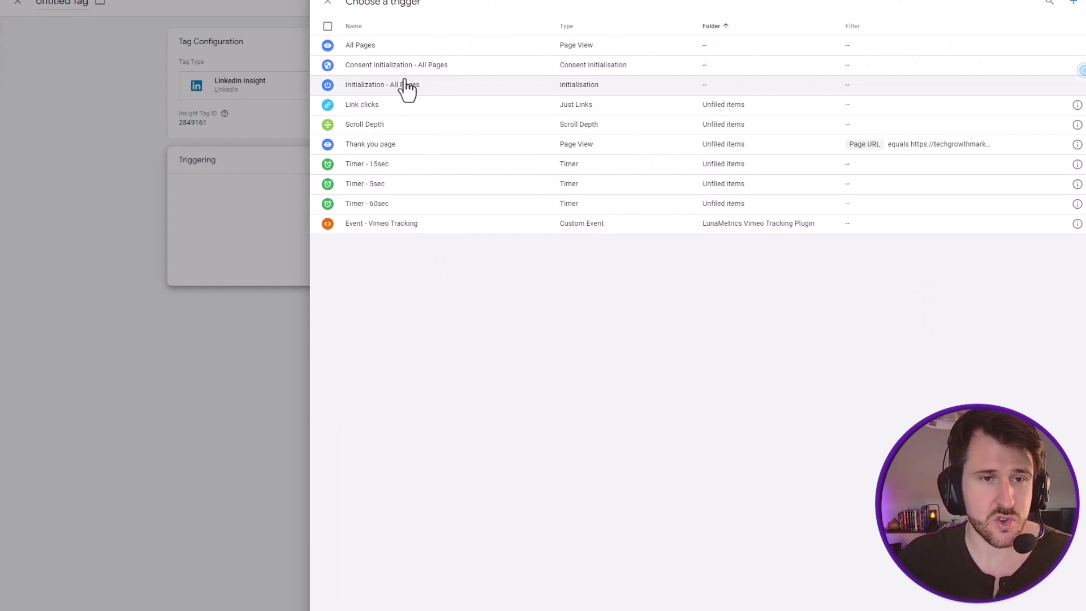
click(398, 51)
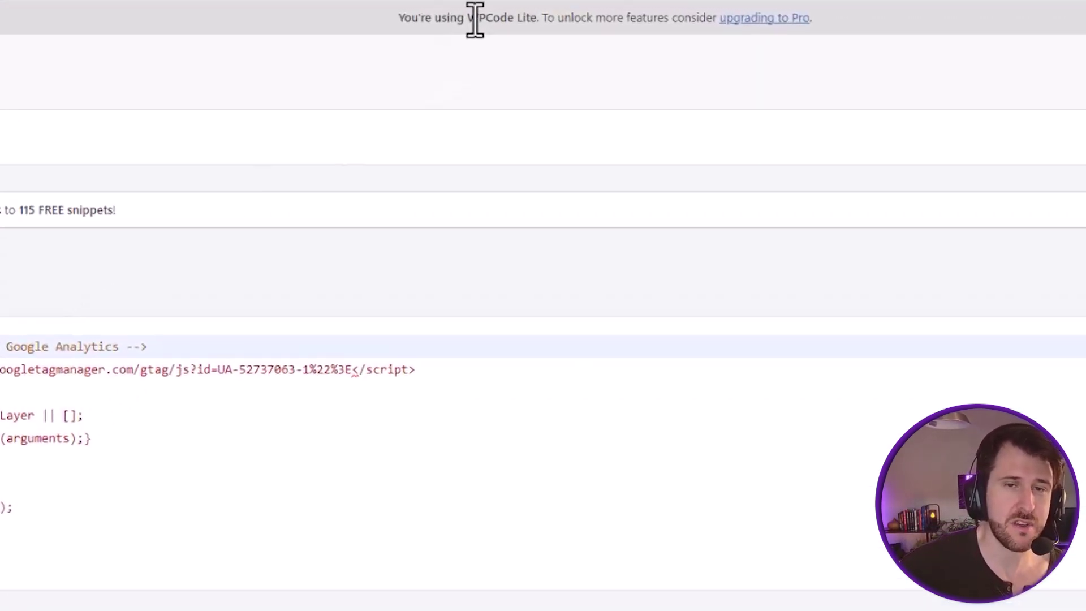
Step: Check that WPCode's global footer already holds the LinkedIn Insight Tag script, then copy the tag code
drag(445, 22, 536, 24)
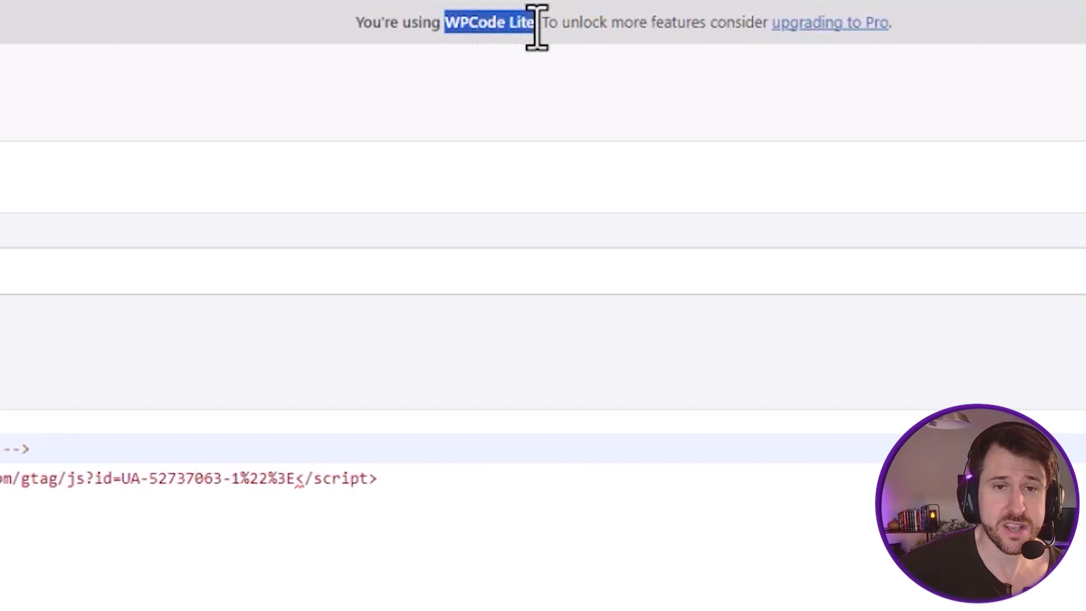
click(0, 496)
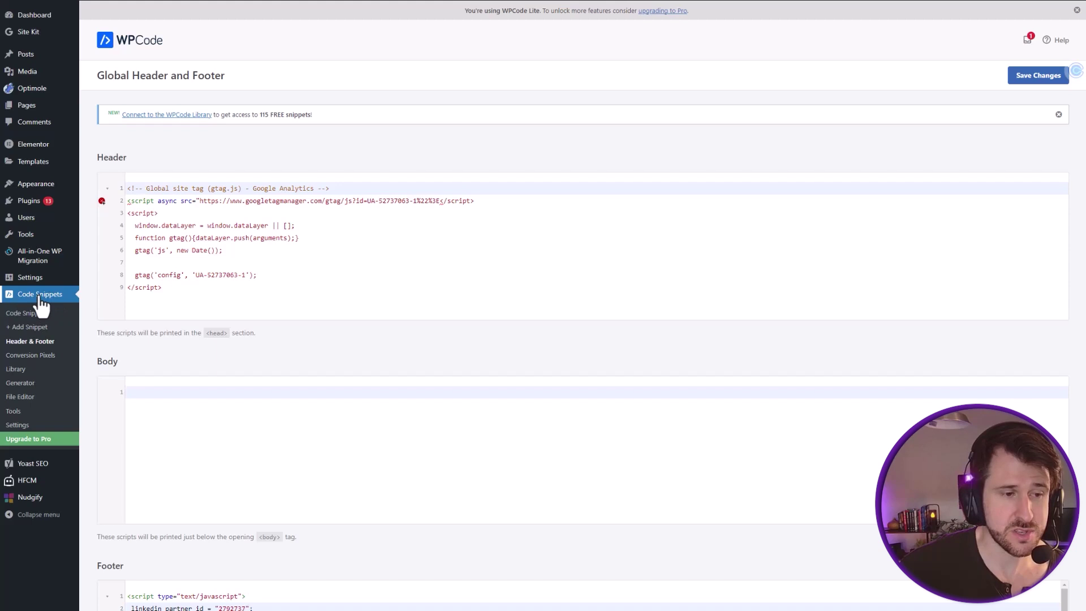
scroll(150, 328, down, 3)
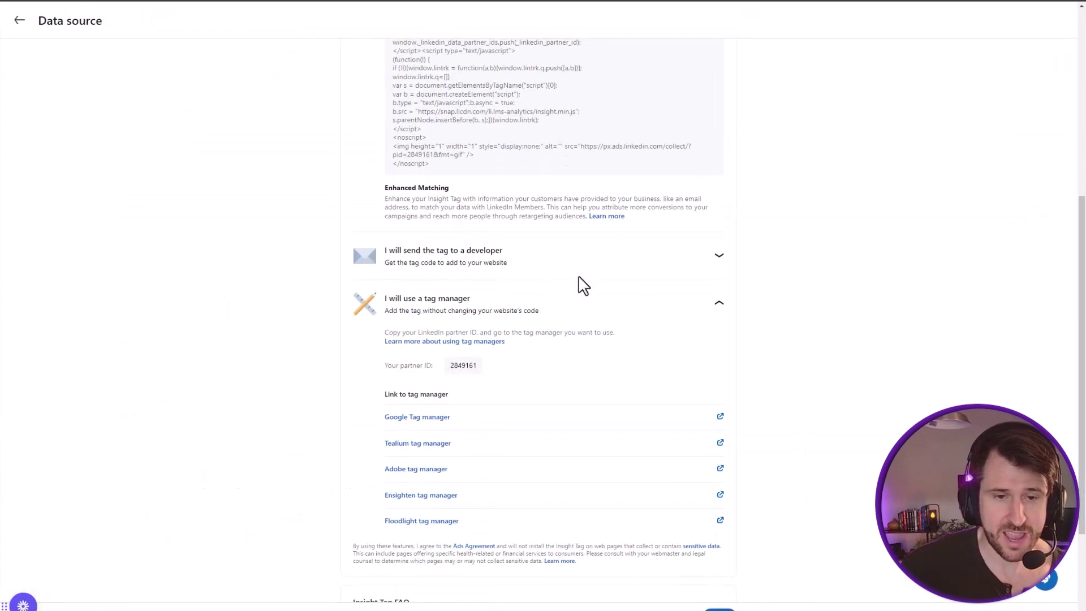
scroll(580, 284, up, 5)
click(451, 334)
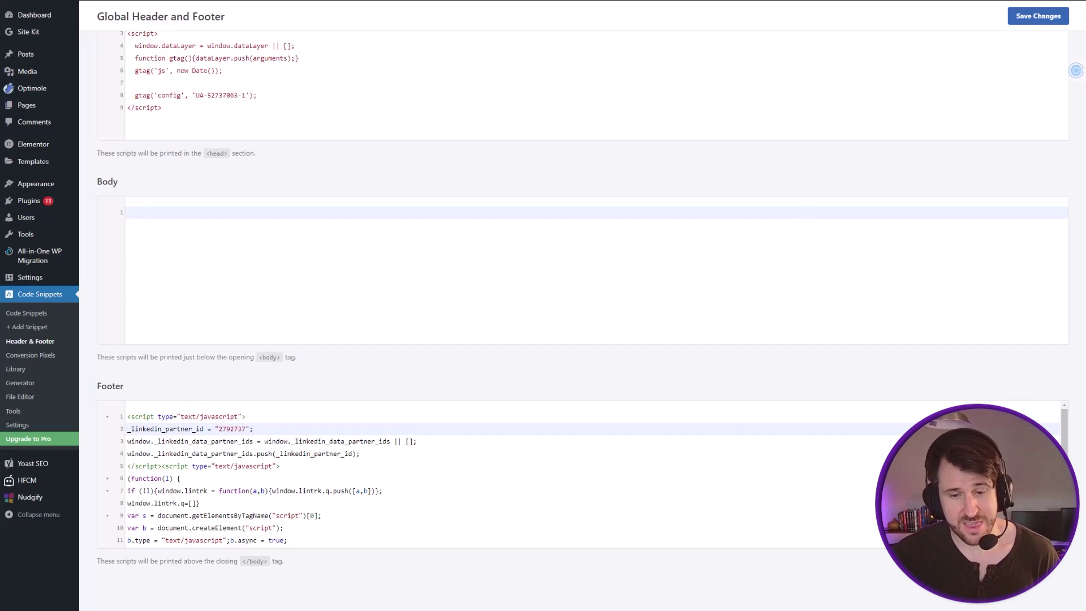
Step: Save the Broad - HCLP Sequence V1 funnel settings with the LinkedIn pixel in body tracking code
click(697, 597)
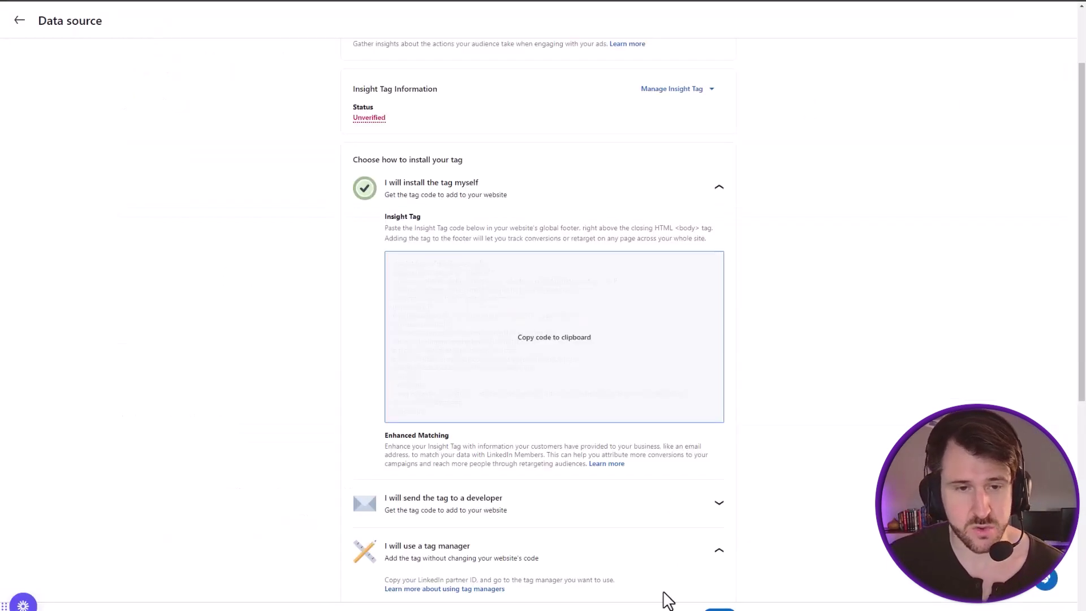
scroll(367, 96, up, 2)
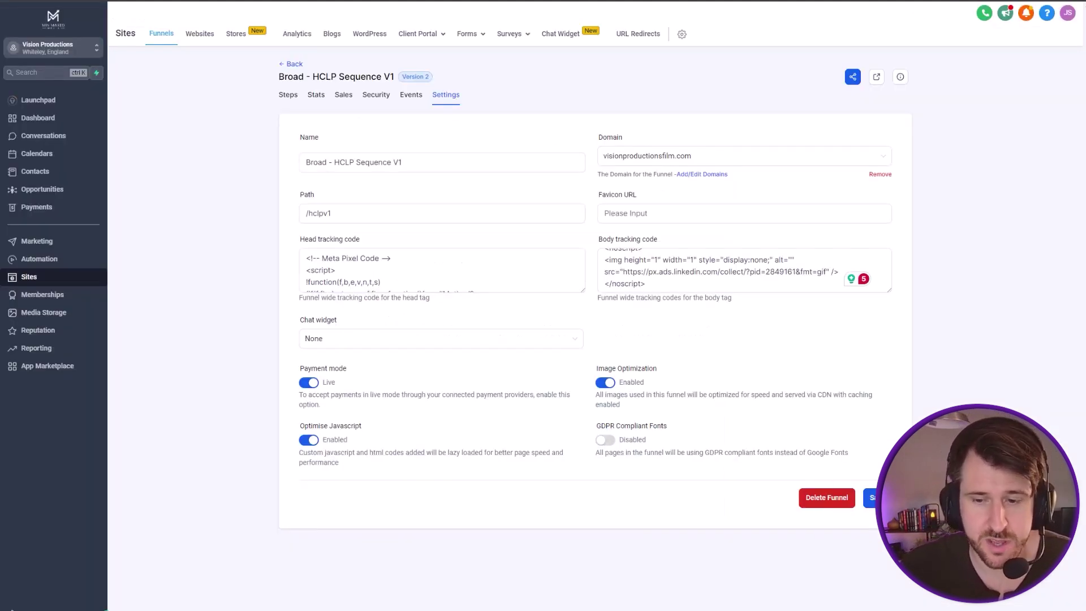
click(869, 495)
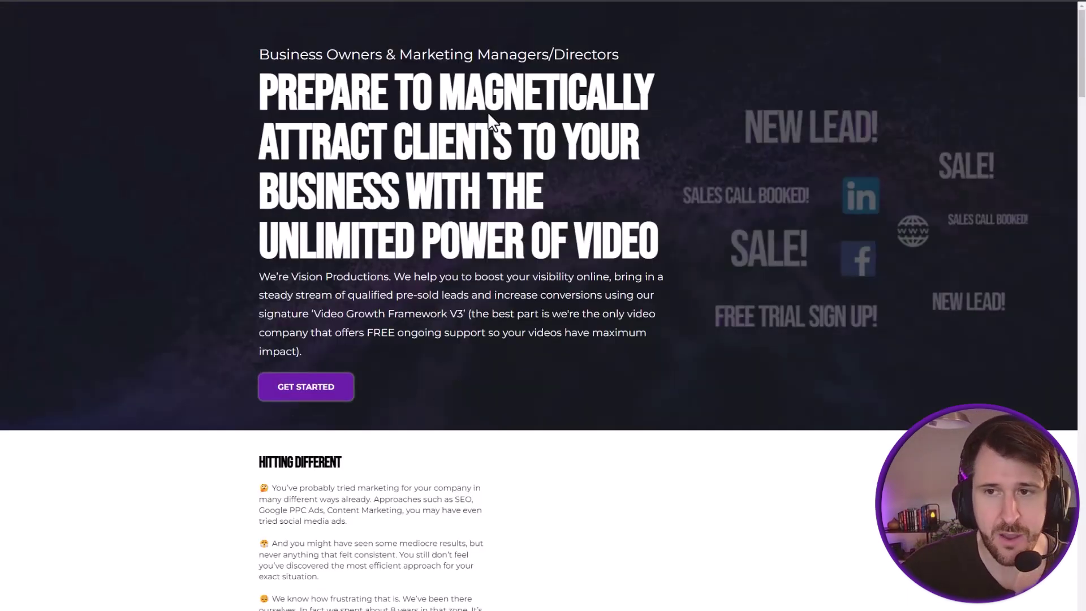
Step: Find 'linkedin' Insight Tag code in the landing page's Elements markup, then return to Campaign Manager
scroll(490, 121, up, 1)
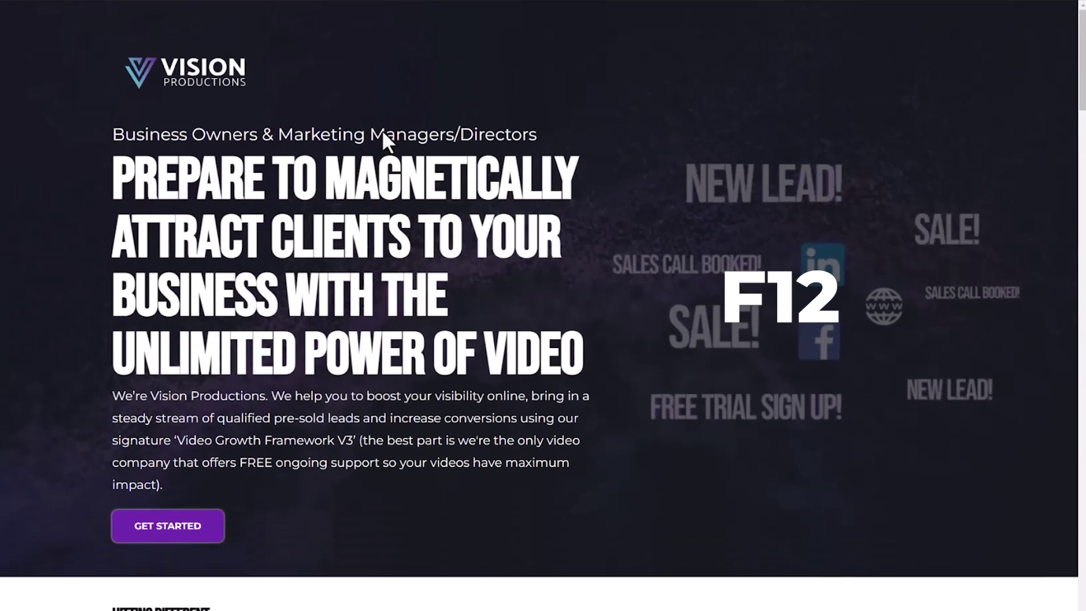
key(F12)
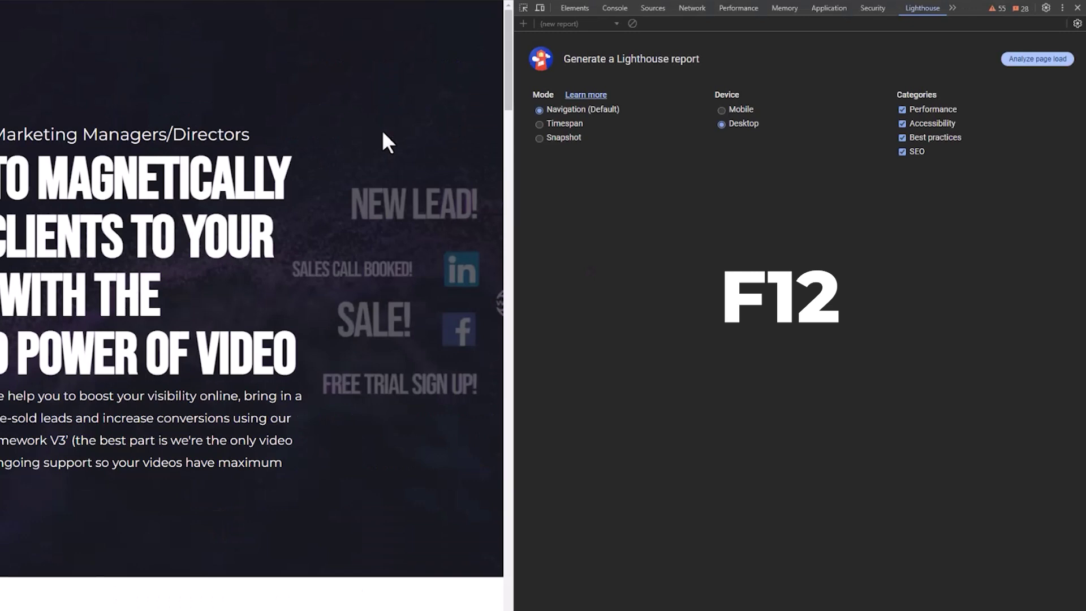
click(575, 8)
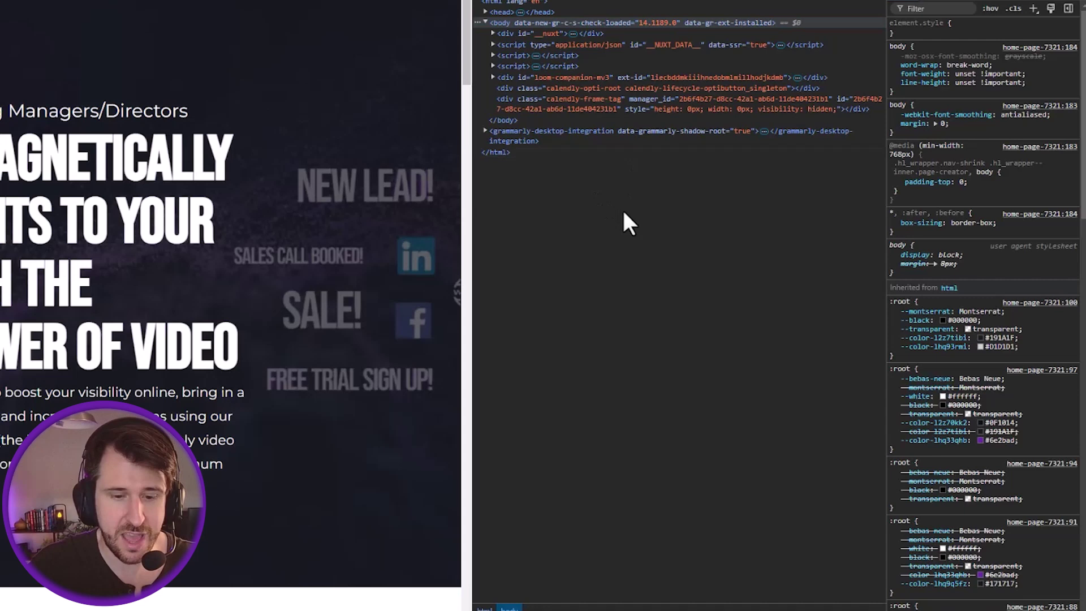
key(ctrl+f)
text(linkedin)
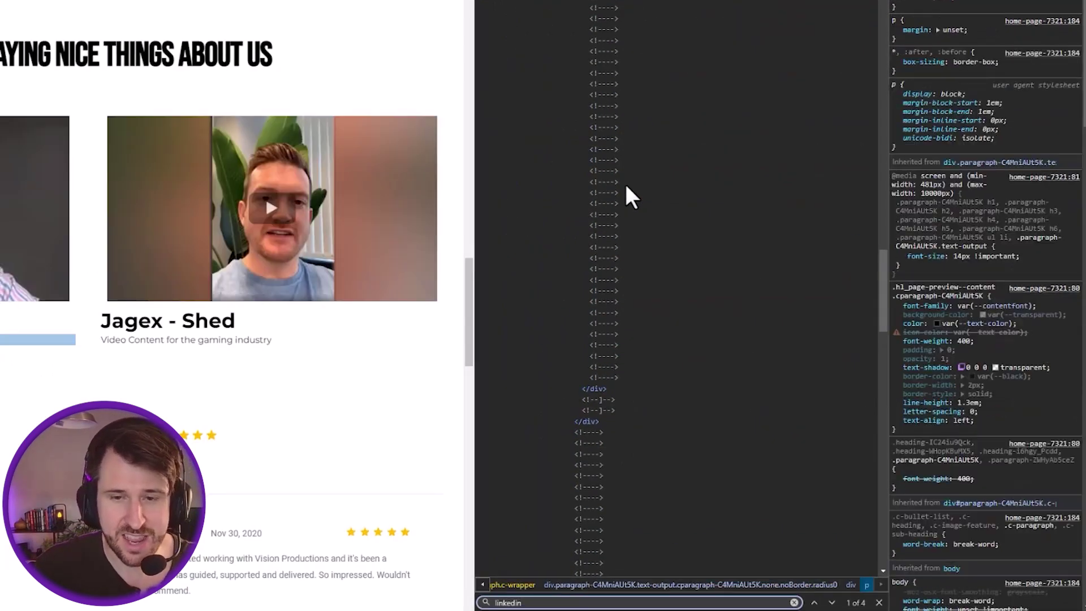
key(Return)
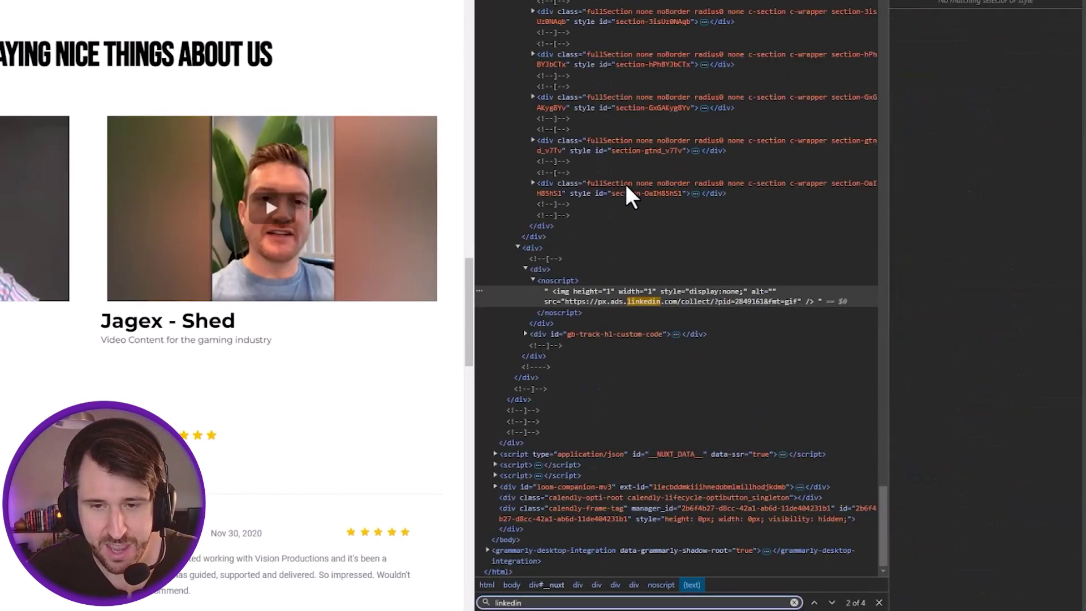
key(Return)
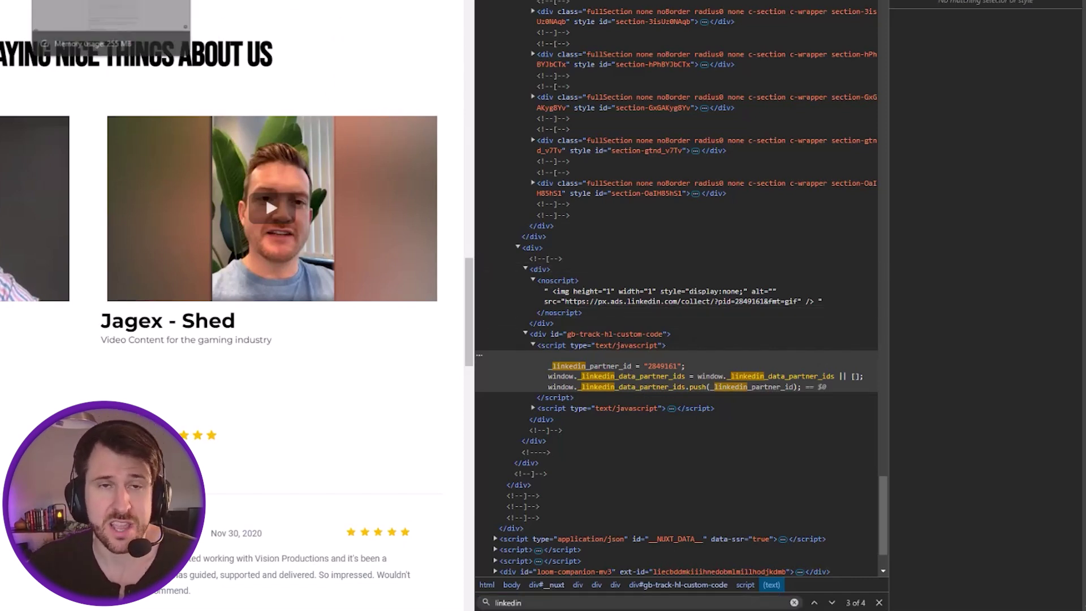
click(346, 6)
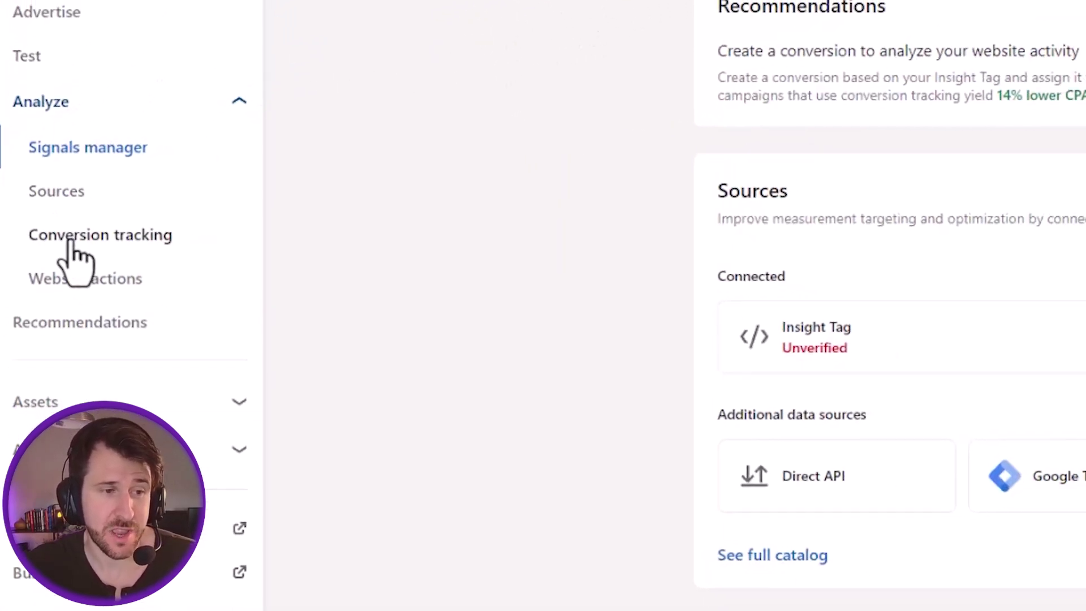
Step: Start a new Insight Tag conversion from Conversion tracking's Create conversion menu
click(73, 241)
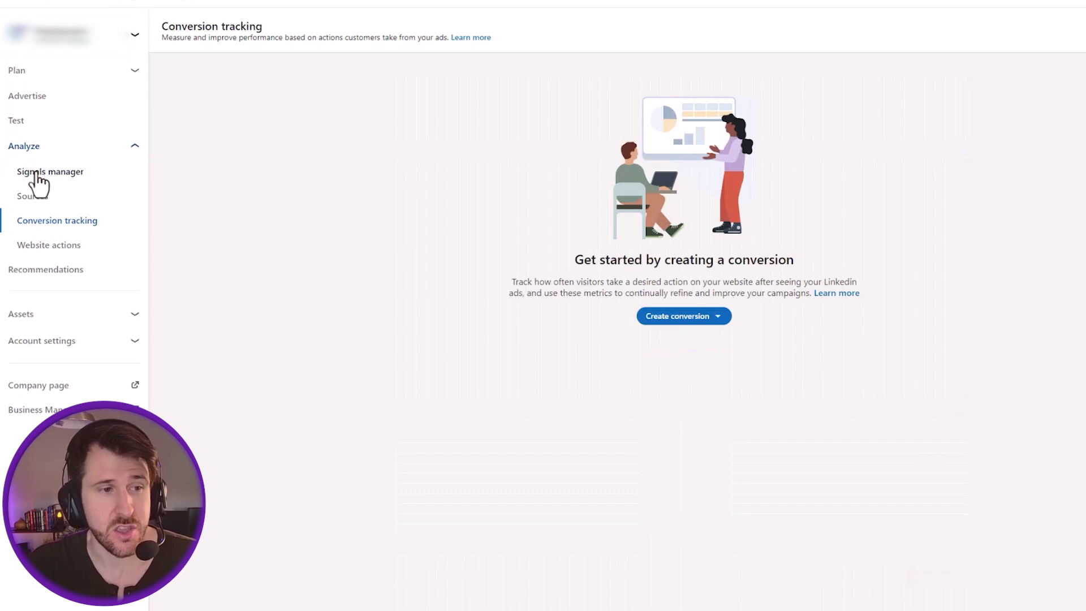
click(35, 173)
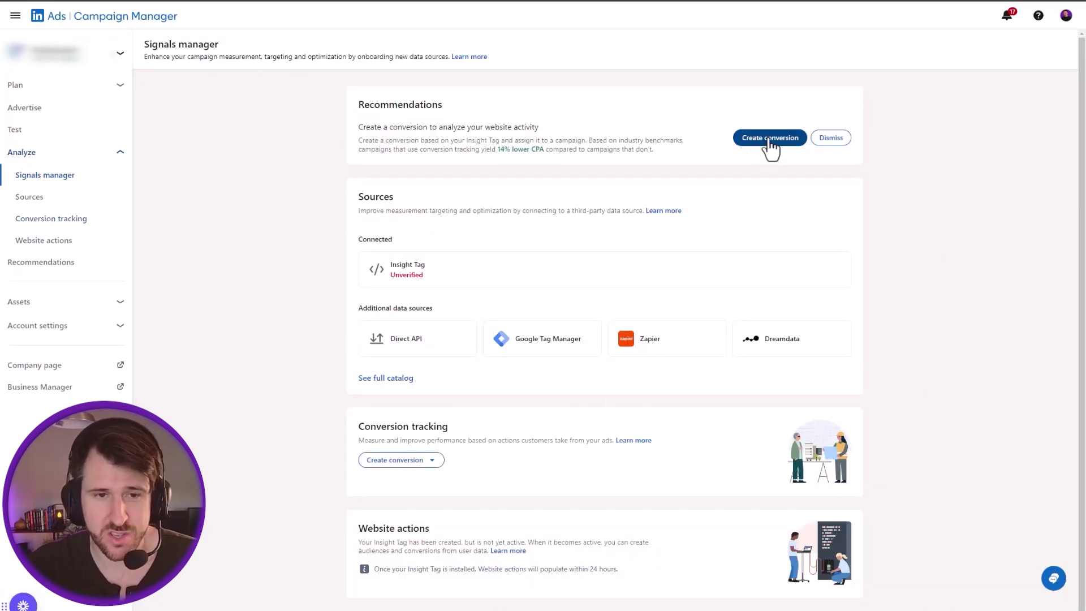
click(80, 234)
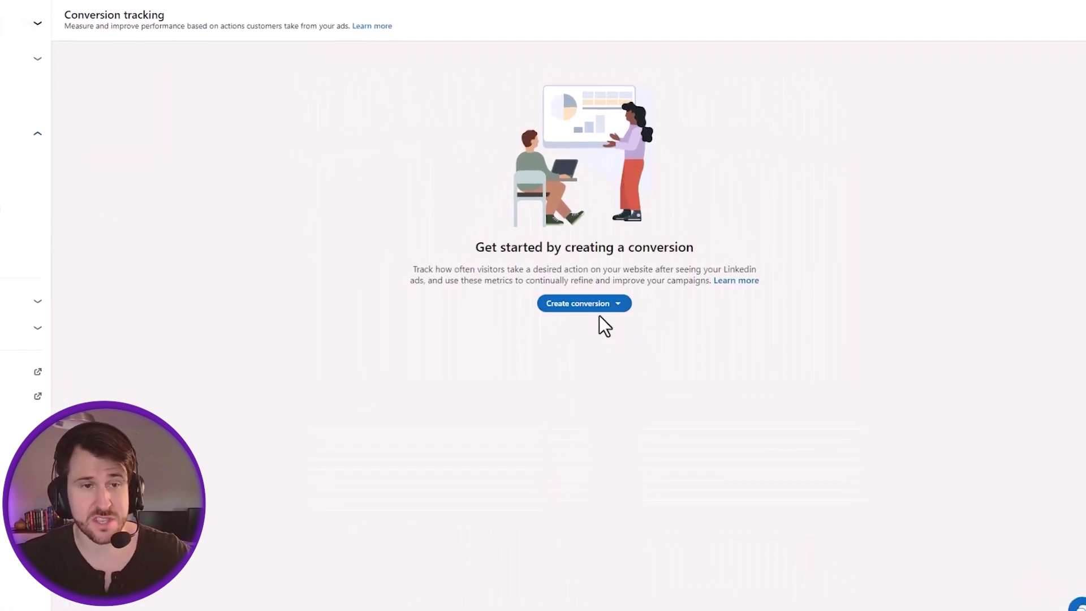
click(566, 306)
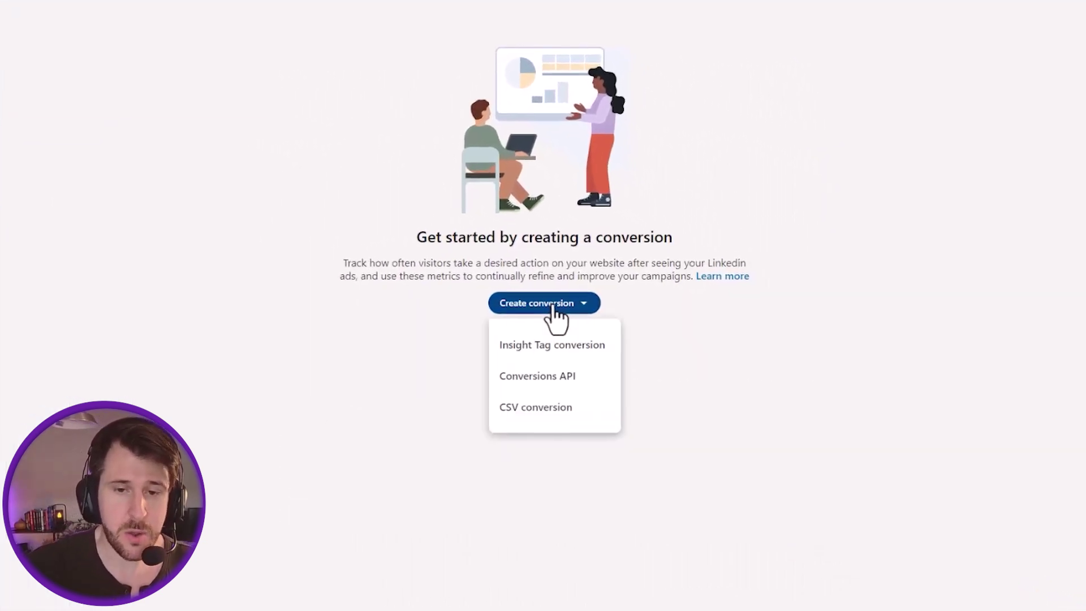
click(549, 356)
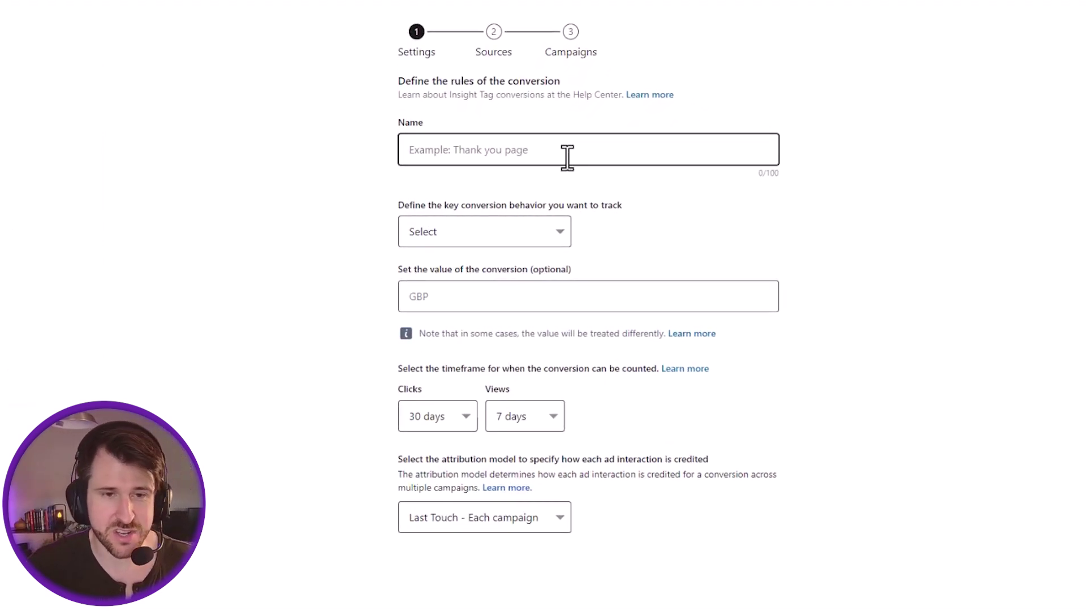
Step: Name the conversion 'Lead Capture', track Lead, and use Last Touch - Last campaign attribution
text(Lead Capture)
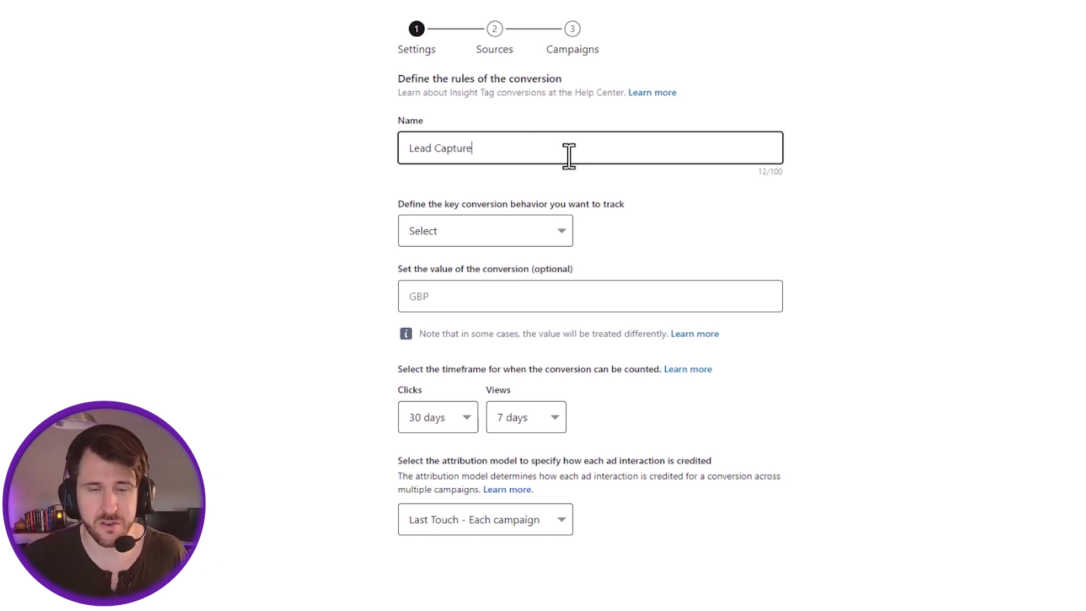
click(512, 235)
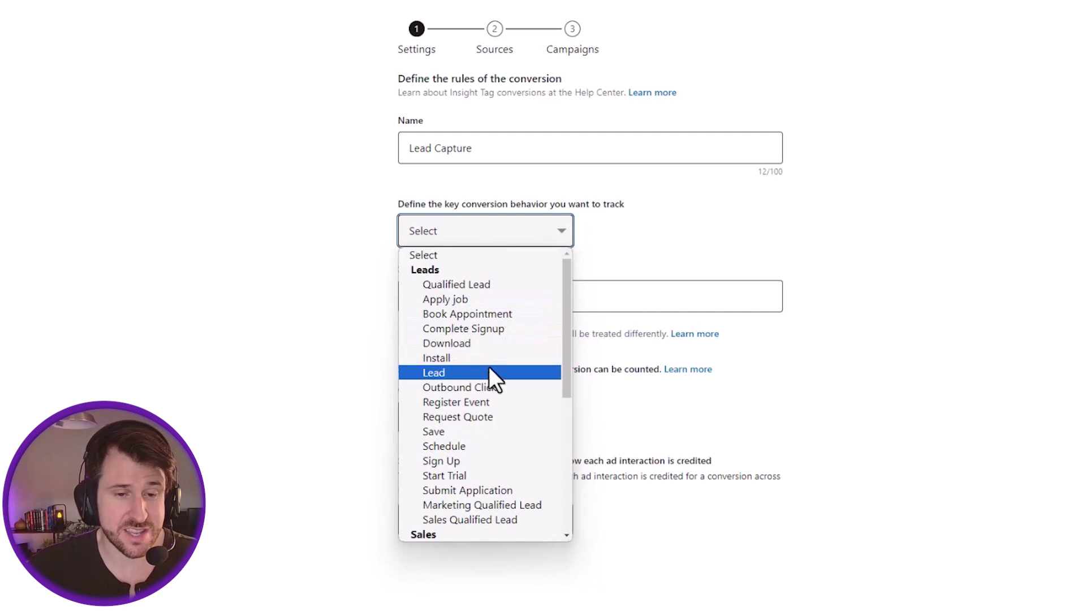
click(494, 372)
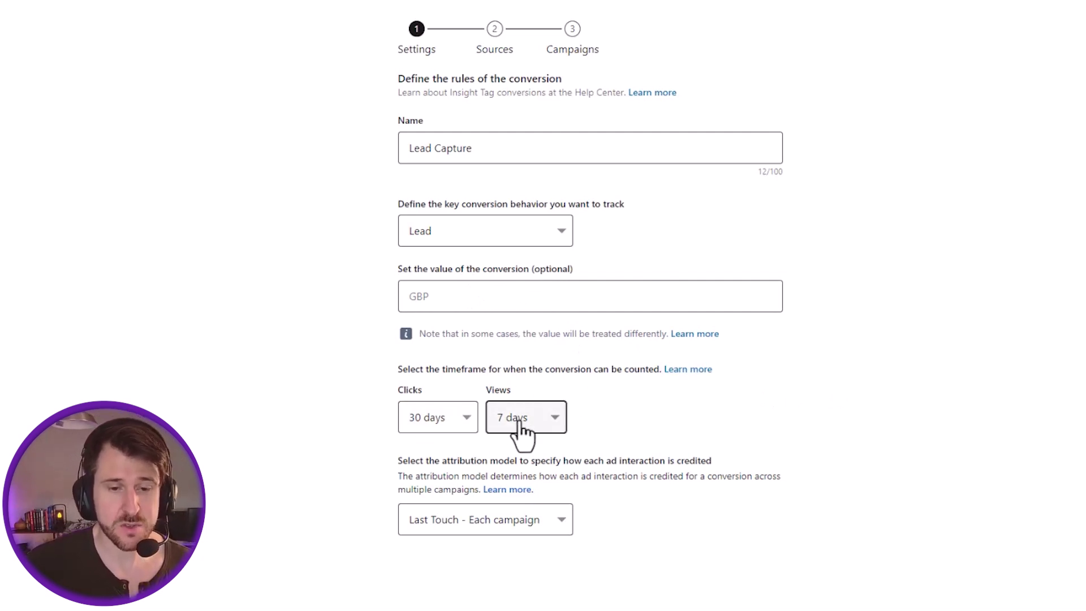
click(469, 521)
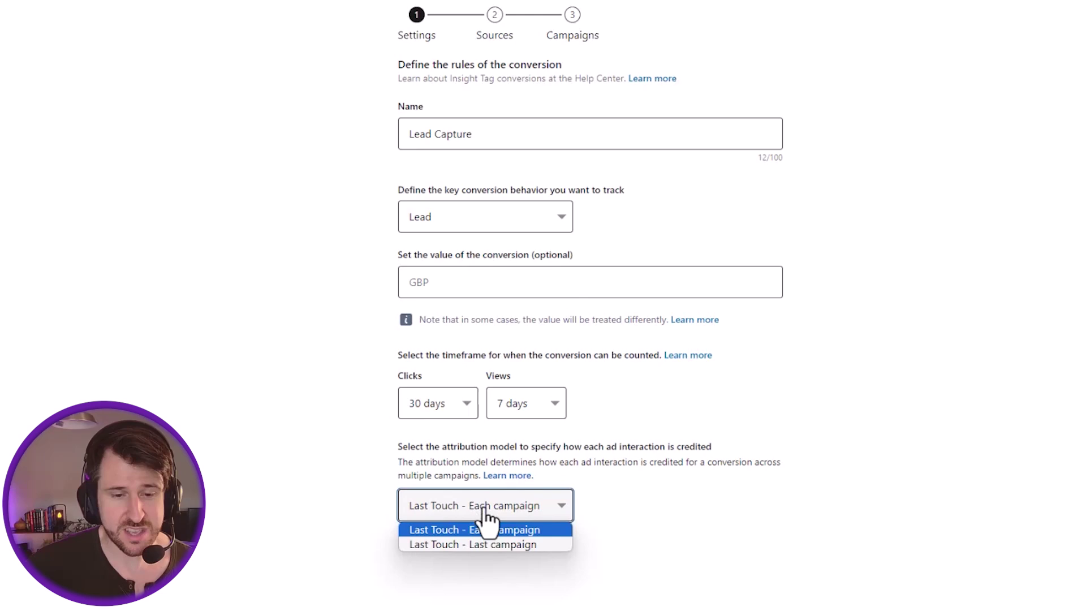
click(468, 542)
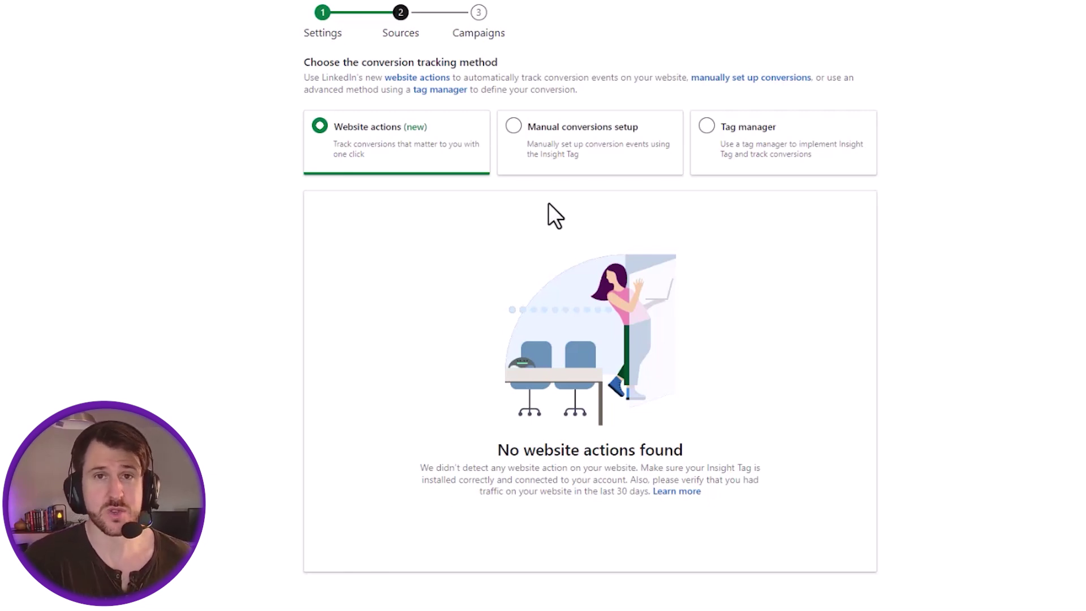
Step: Choose manual Insight Tag page-load tracking with a 'contains' URL matching rule
click(515, 127)
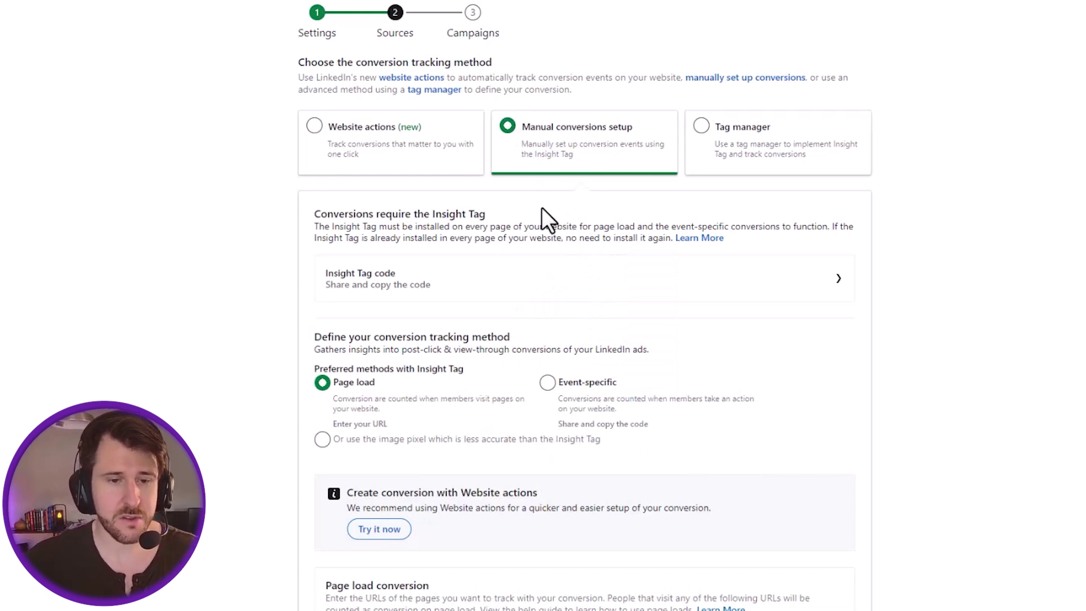
scroll(544, 212, down, 3)
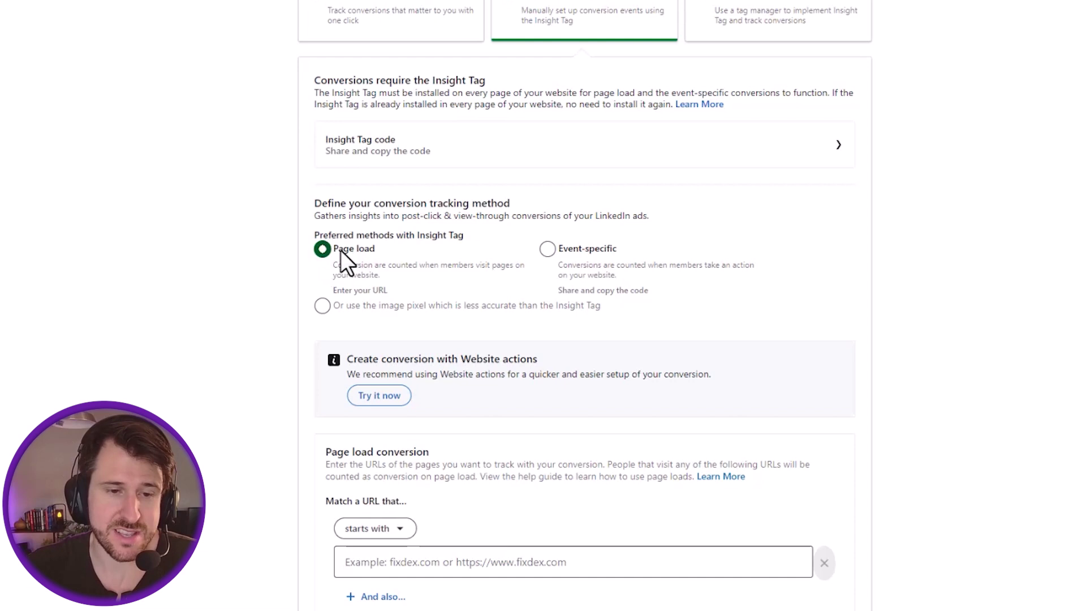
scroll(342, 255, down, 2)
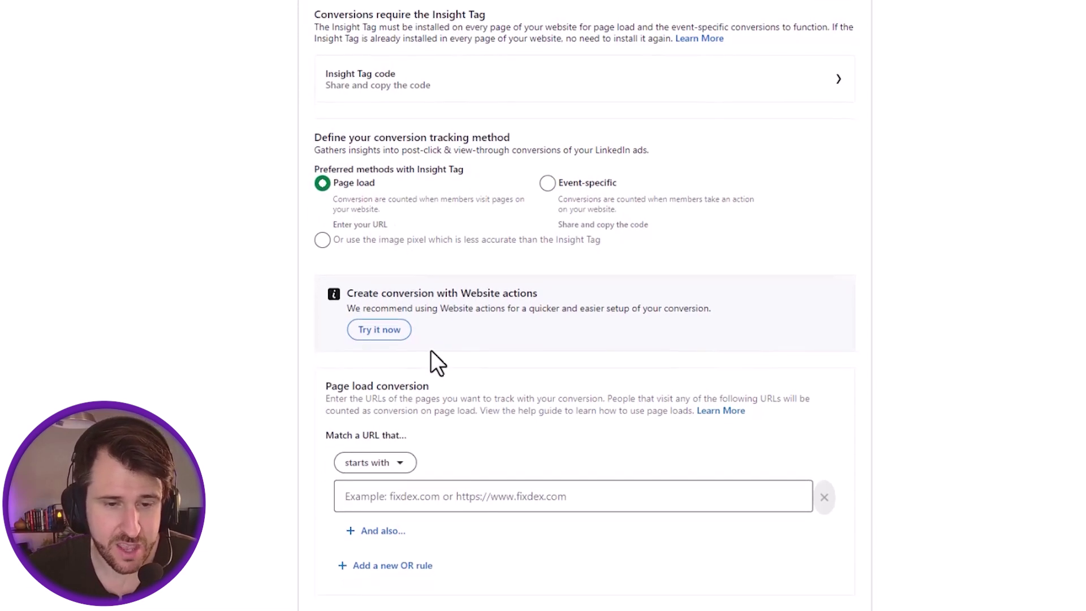
click(391, 463)
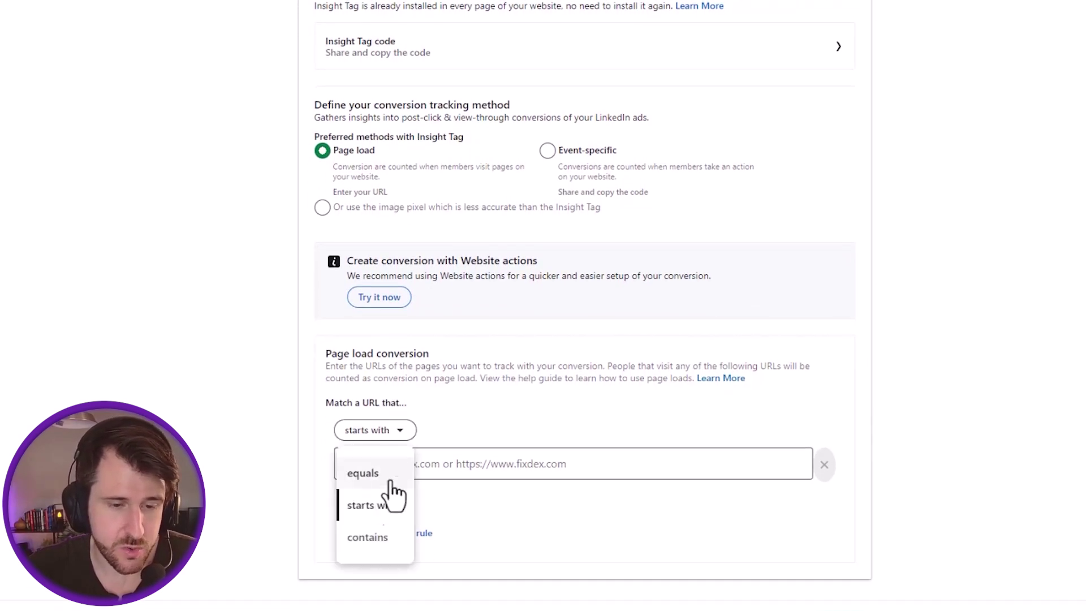
click(374, 537)
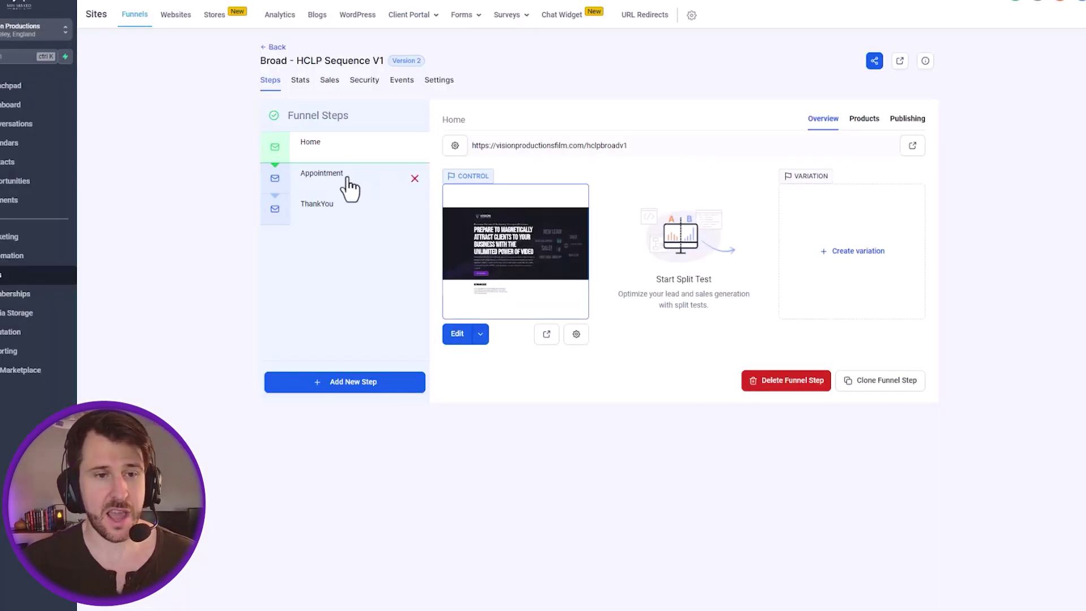
Step: Go from the funnel's Settings back to Steps, open the ThankYou step, and select its page URL
click(439, 80)
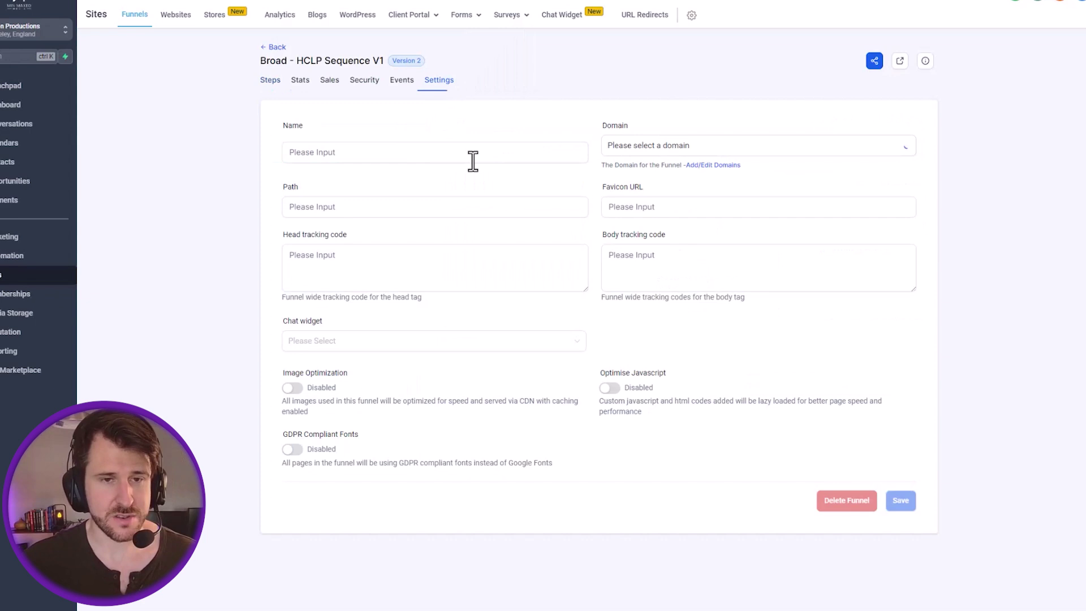
click(287, 95)
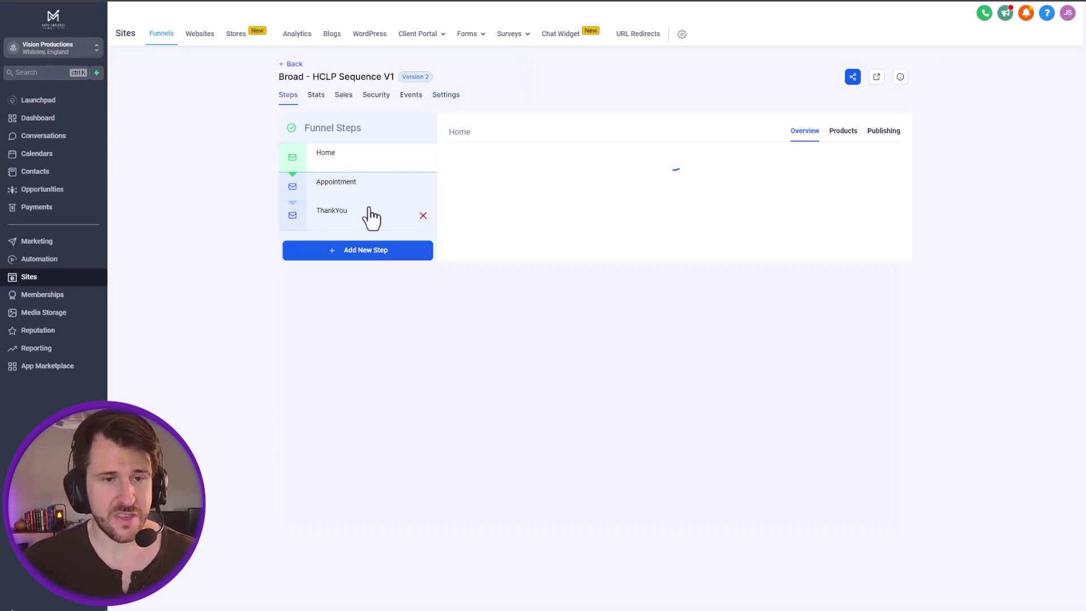
click(362, 195)
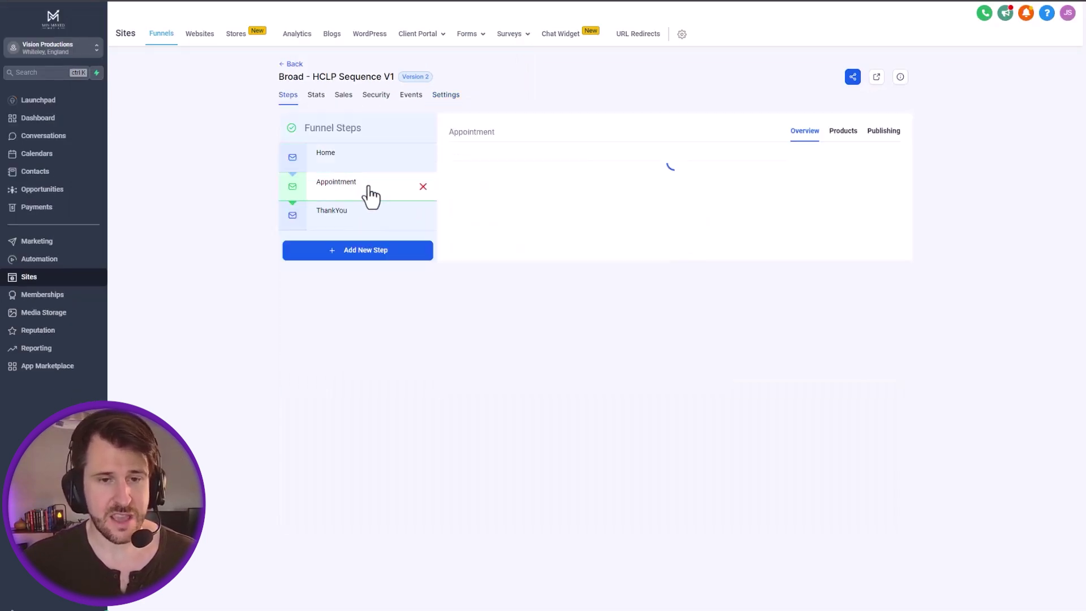
click(356, 218)
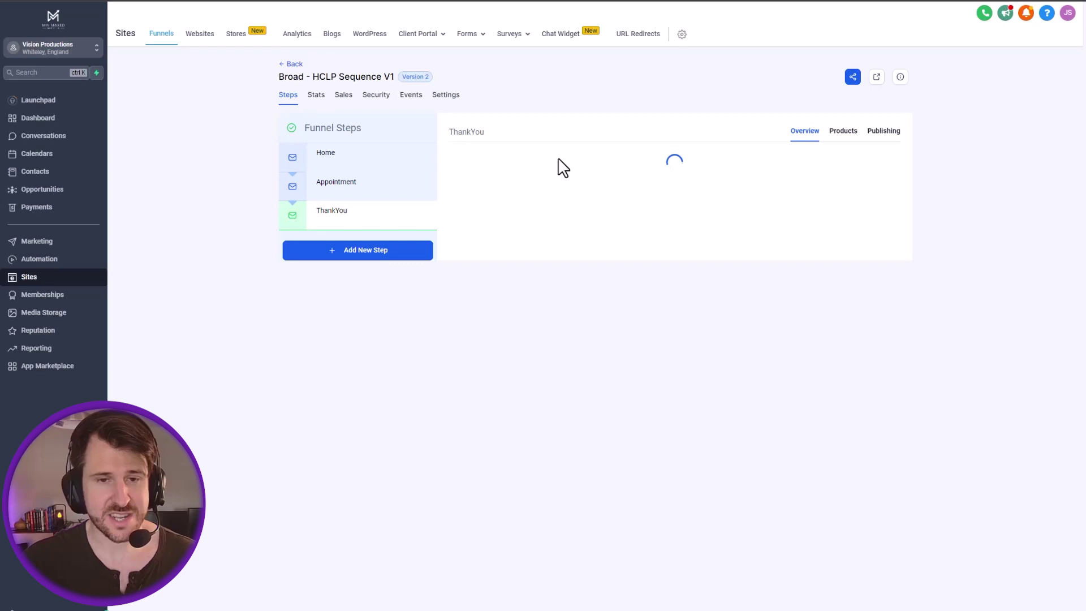
triple_click(540, 155)
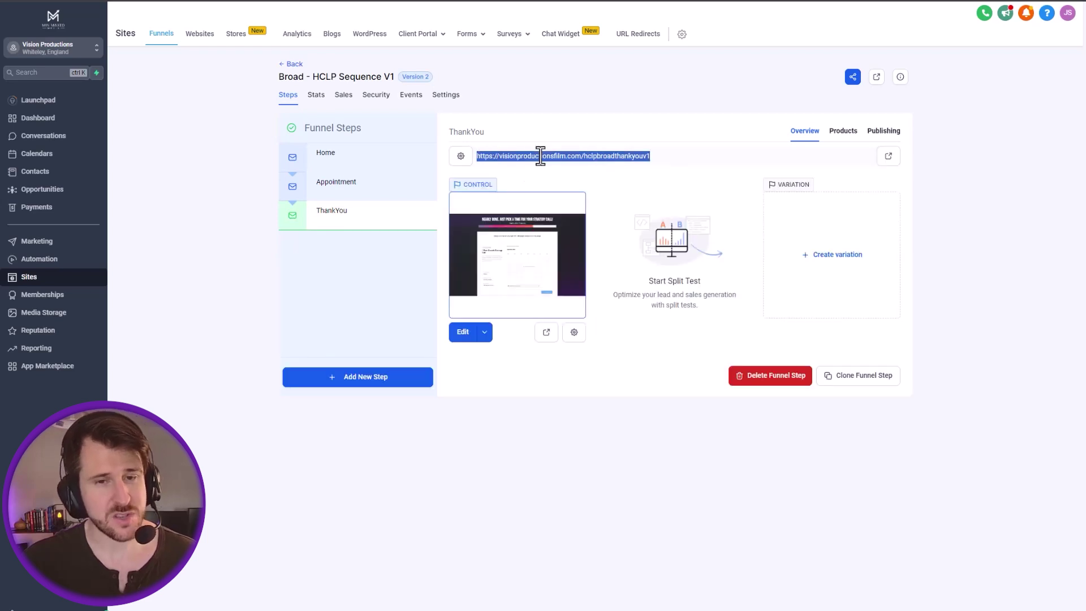
click(591, 155)
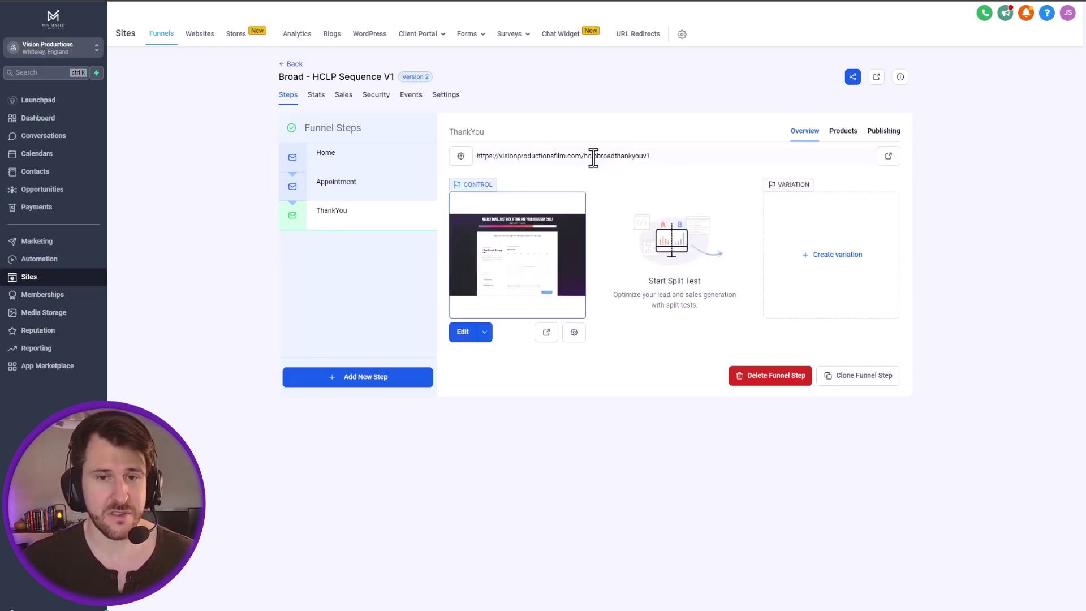
triple_click(595, 155)
key(ctrl+c)
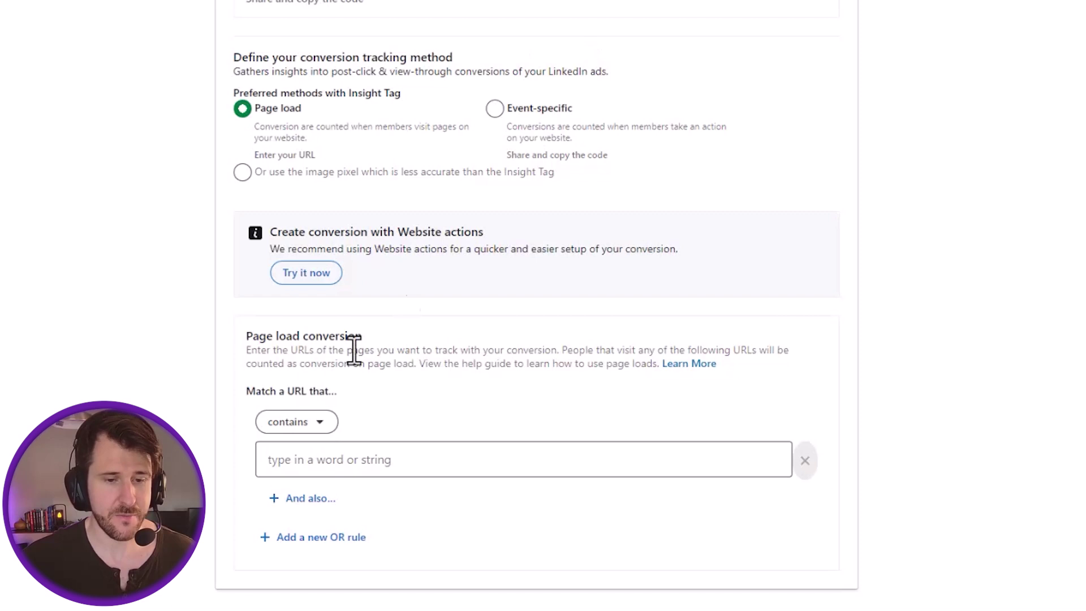
click(327, 467)
key(ctrl+v)
drag(307, 460, 268, 459)
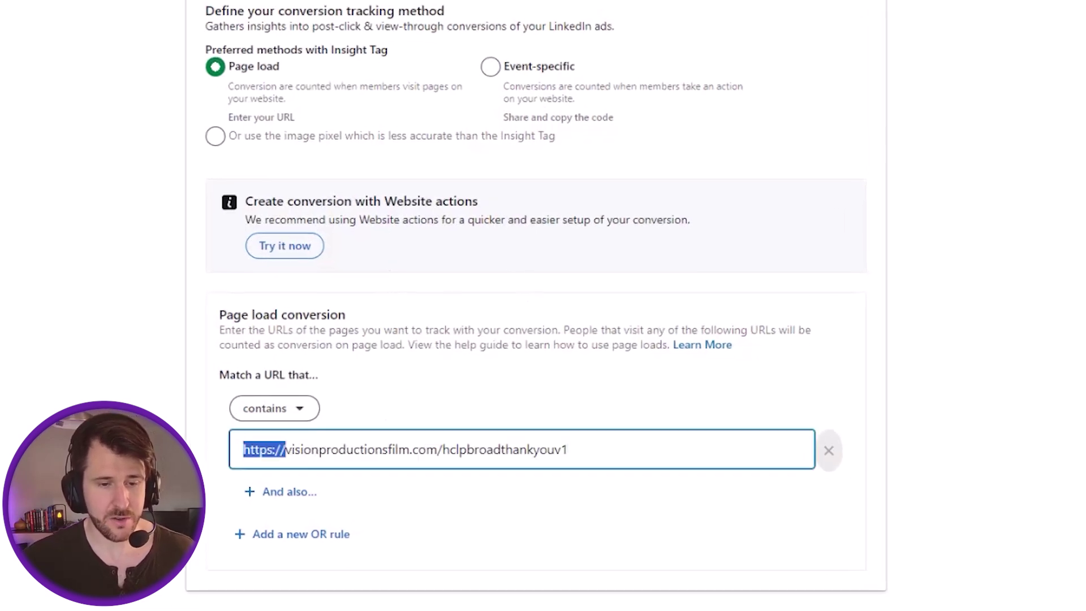
key(BackSpace)
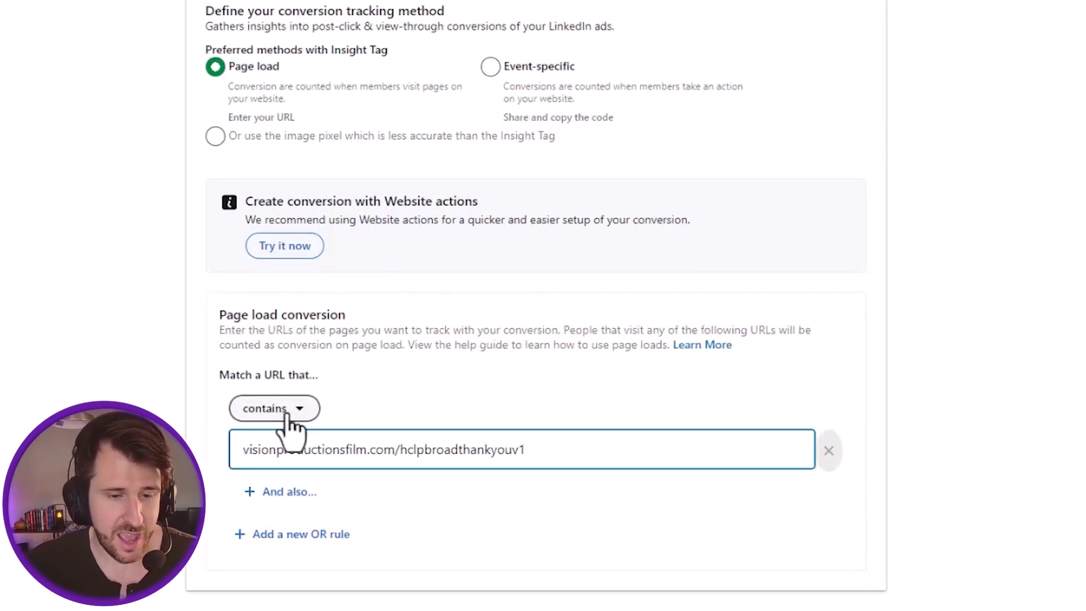
drag(238, 451, 338, 458)
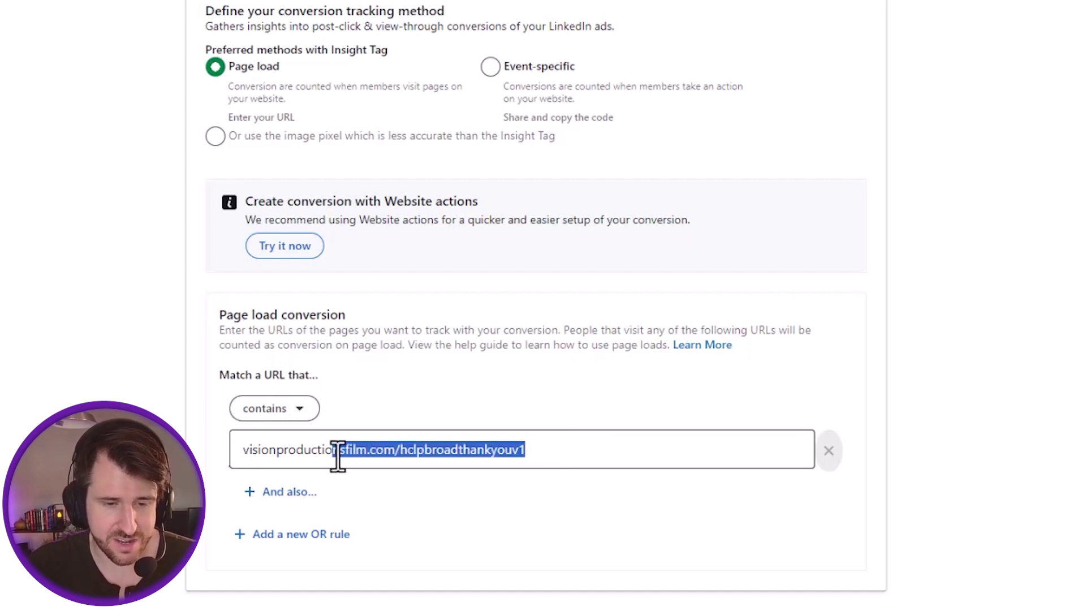
click(338, 453)
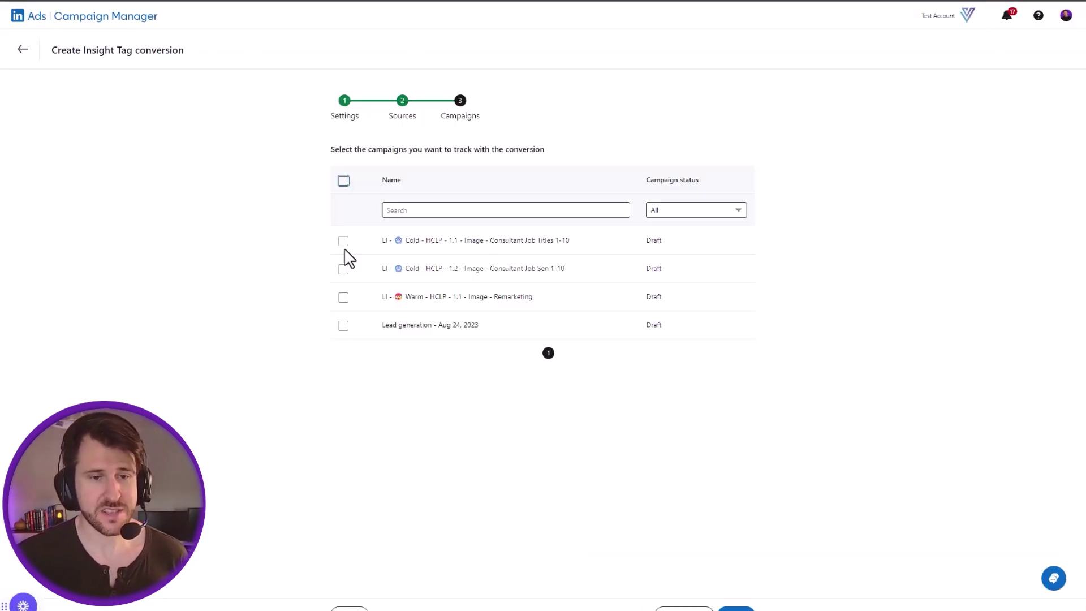
Step: Tick only the Cold HCLP 1.1 Consultant Job Titles 1-10 campaign and create the conversion
click(344, 241)
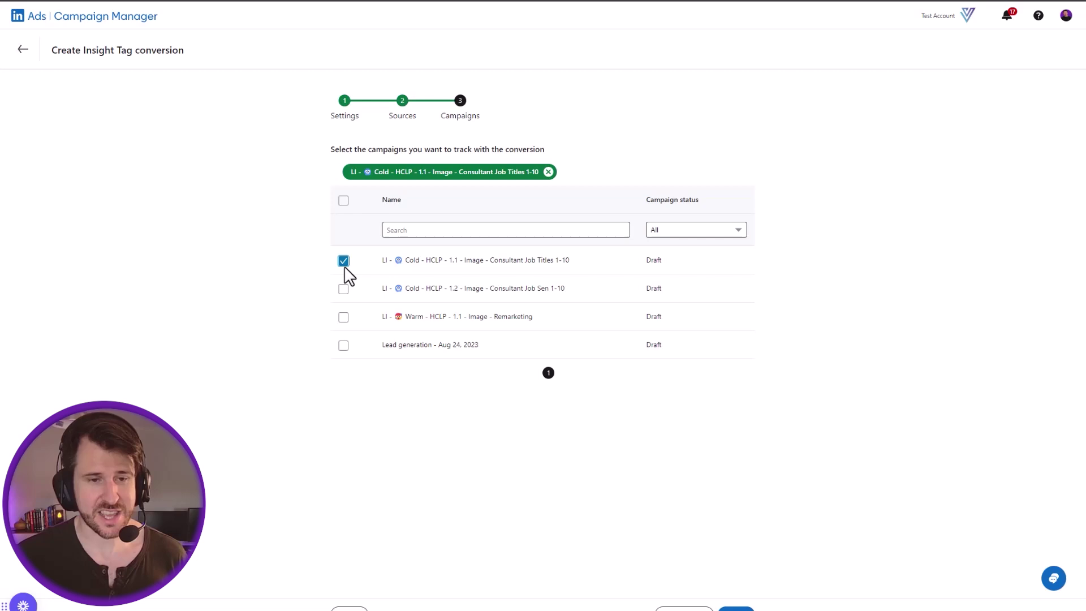
click(344, 289)
click(343, 337)
click(343, 309)
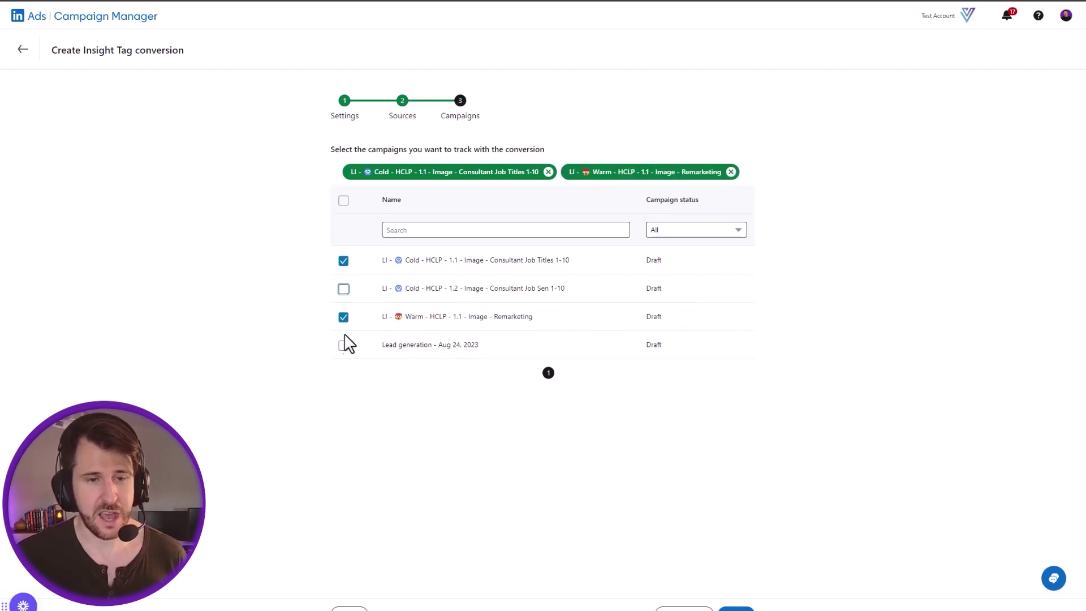
click(343, 317)
click(344, 297)
click(344, 309)
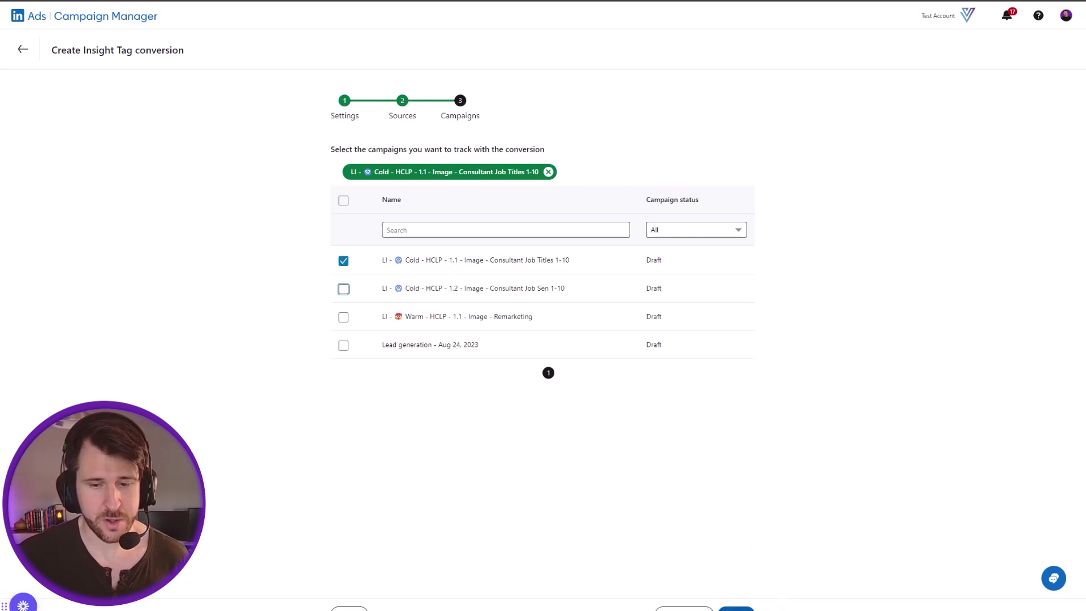
click(736, 609)
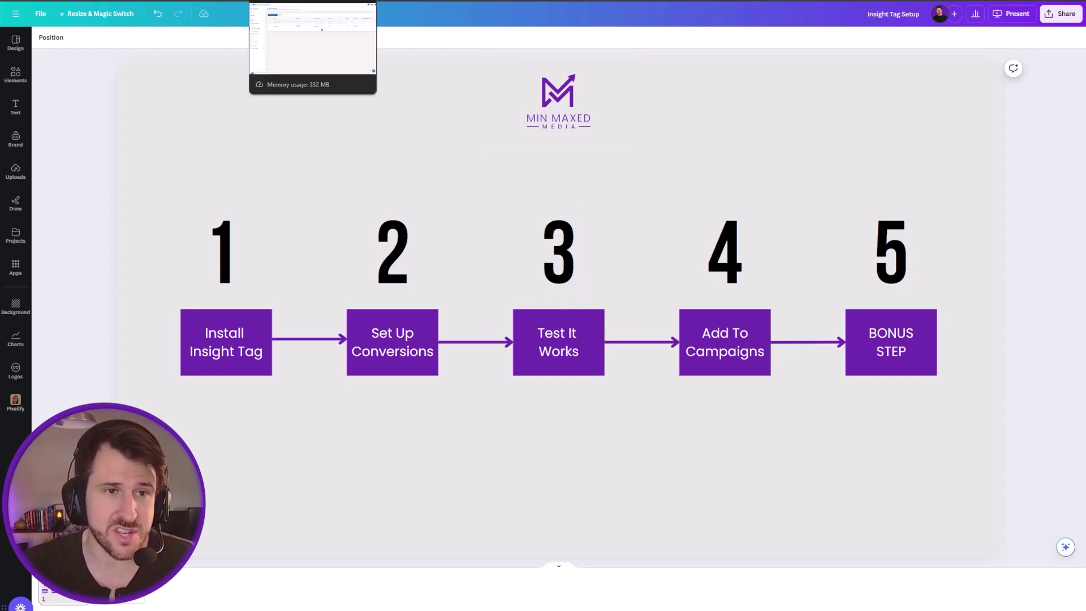
Step: Return to the Campaign Manager tab showing Lead Capture on the Conversion tracking page
click(305, 1)
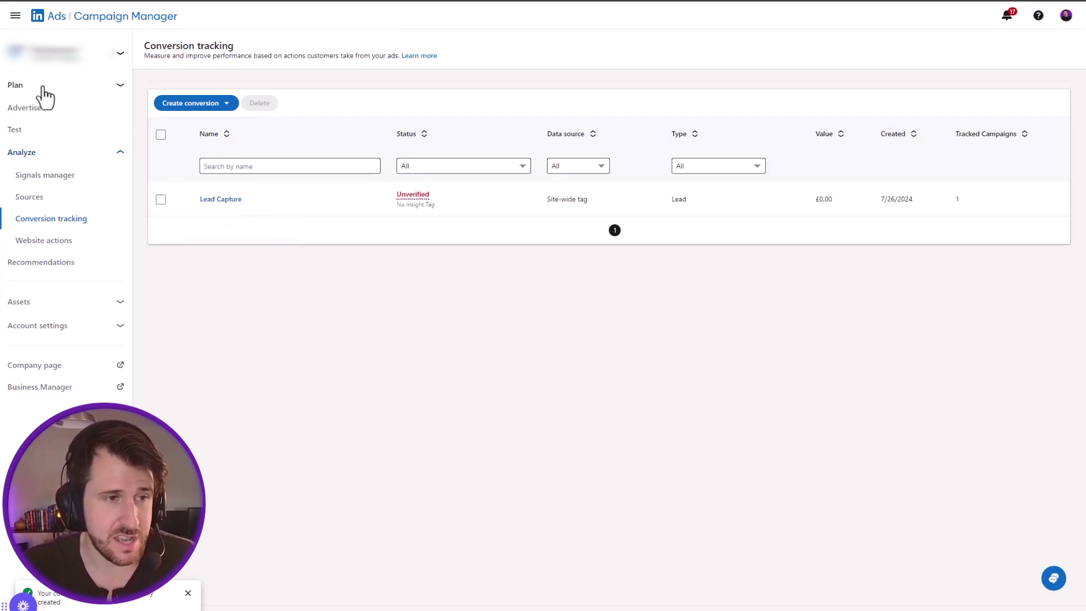
Step: In Consultants Small, edit the Consultant Job Sen 1-10 campaign to track Lead Capture
click(31, 113)
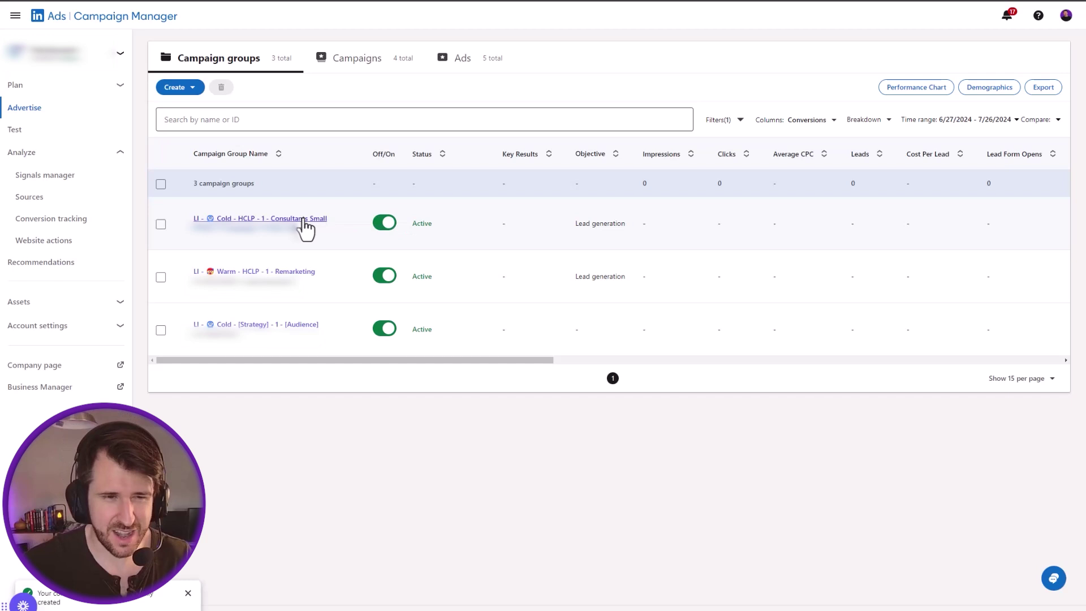
click(304, 219)
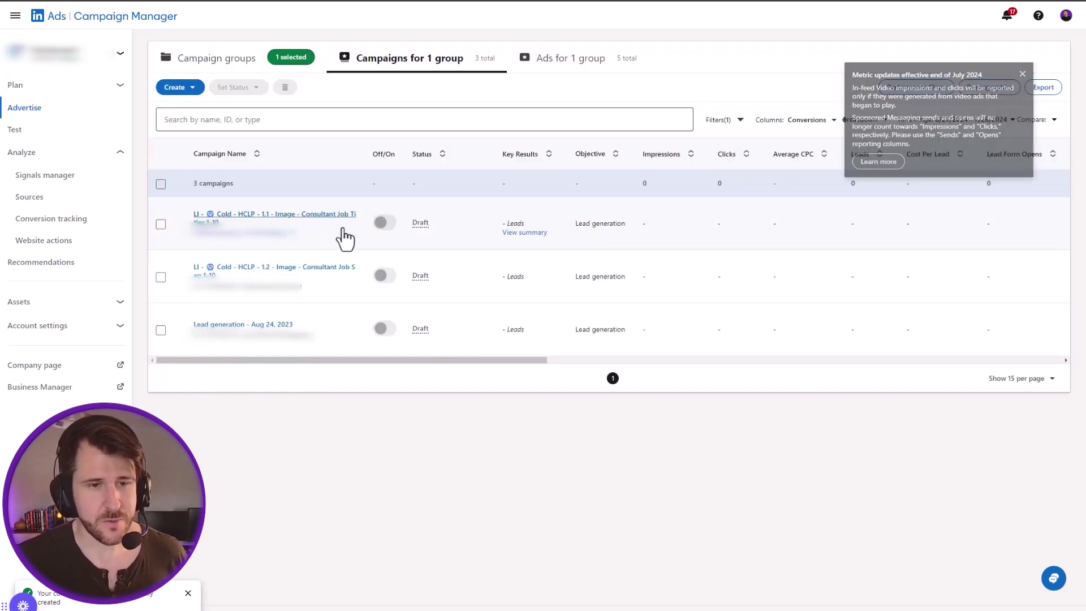
click(236, 295)
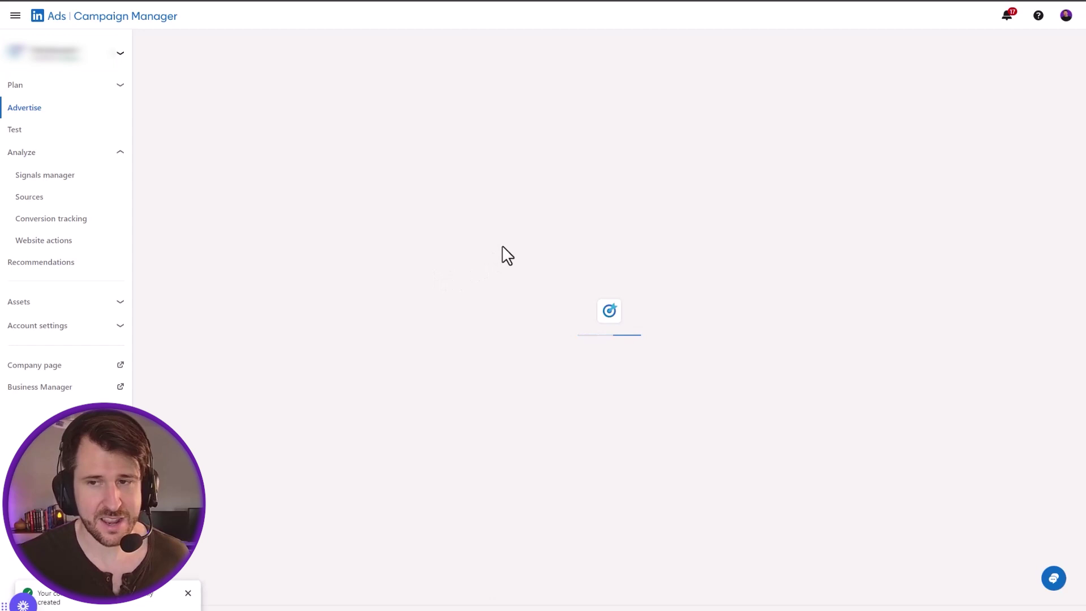
scroll(540, 246, down, 20)
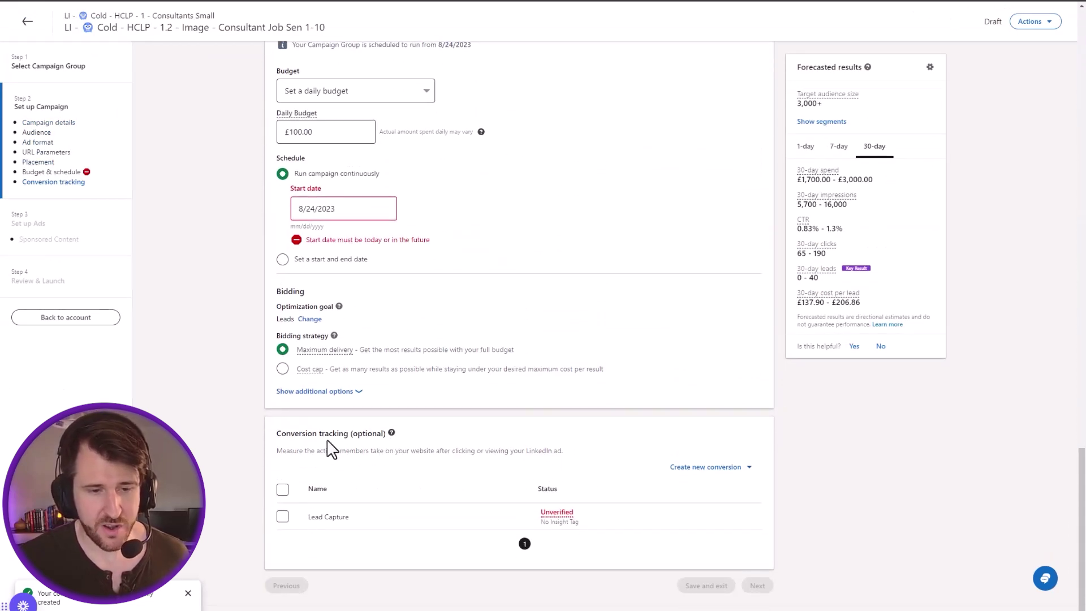
drag(277, 438, 391, 444)
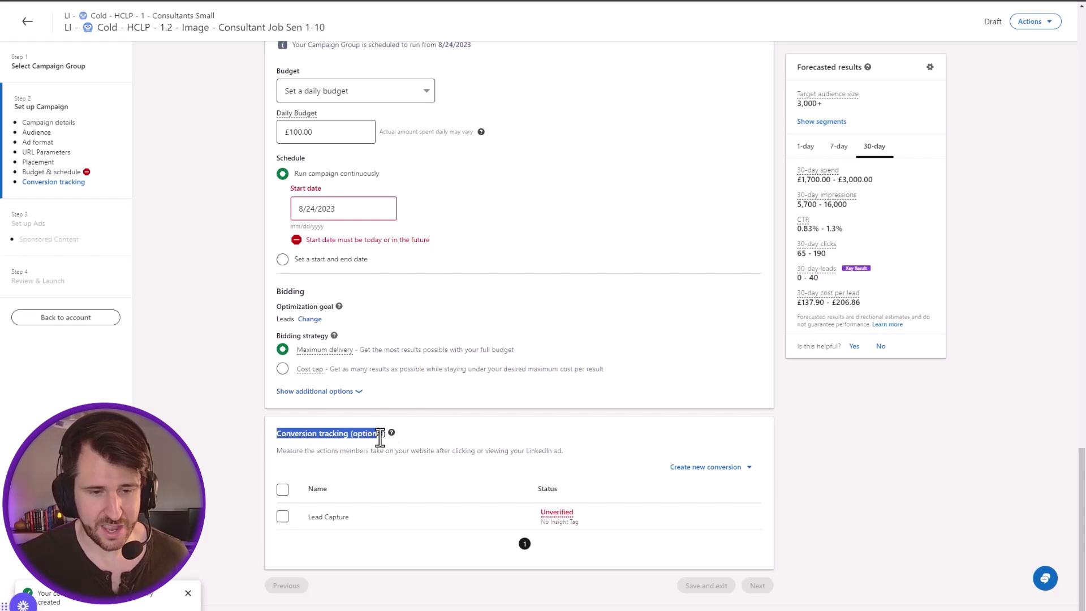
click(389, 447)
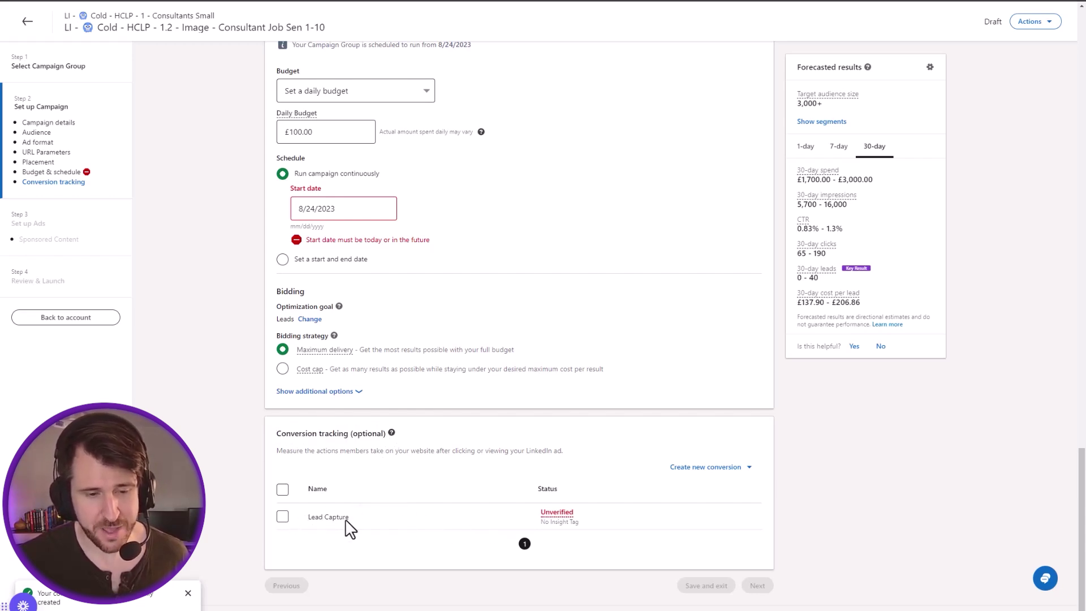
click(282, 517)
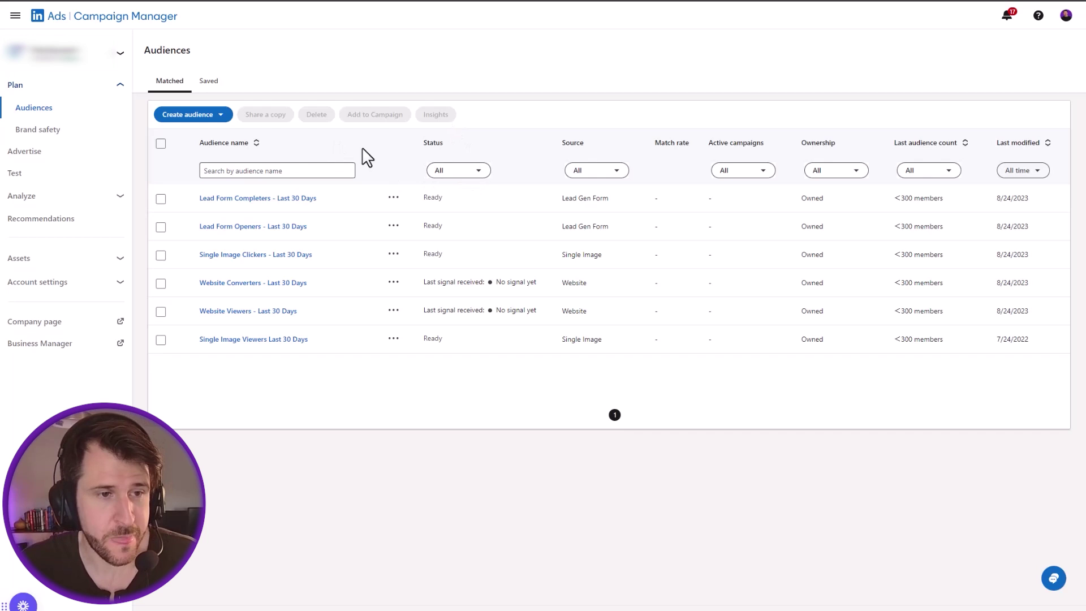
drag(423, 282, 536, 294)
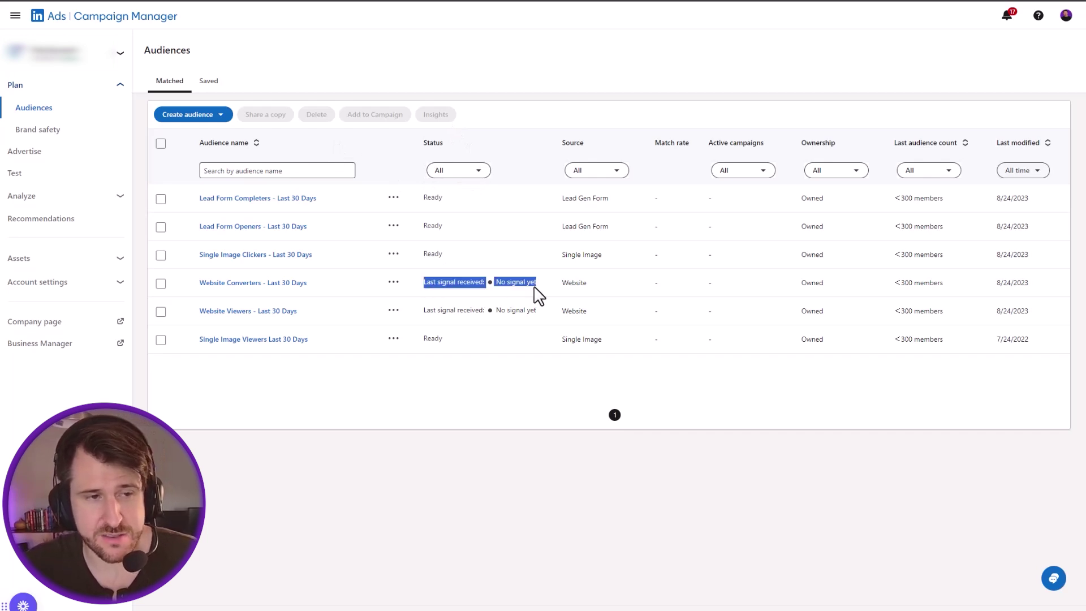
click(536, 295)
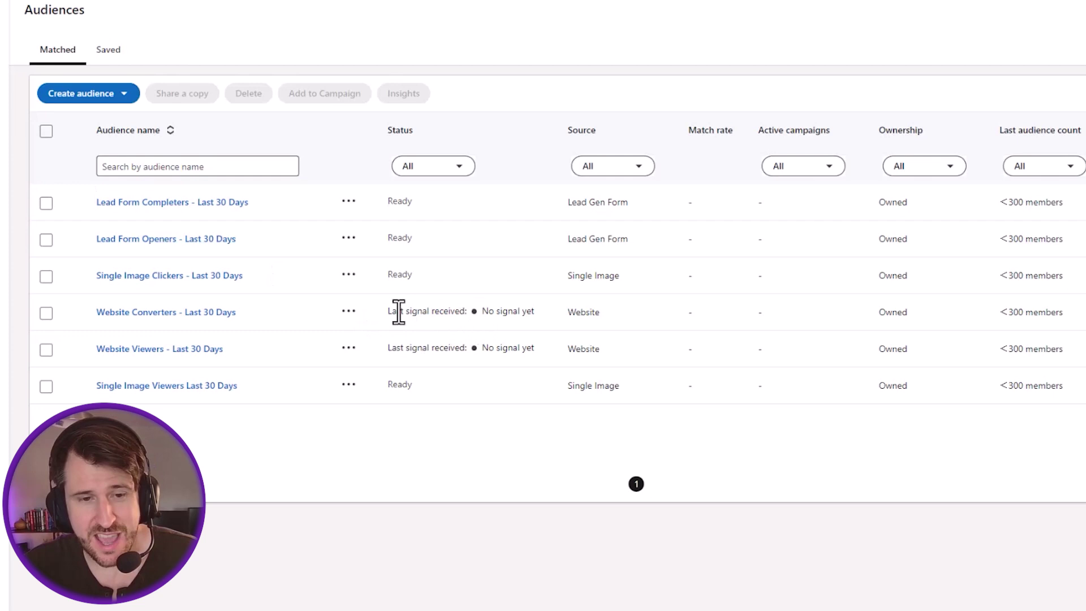
drag(395, 311, 536, 317)
click(538, 315)
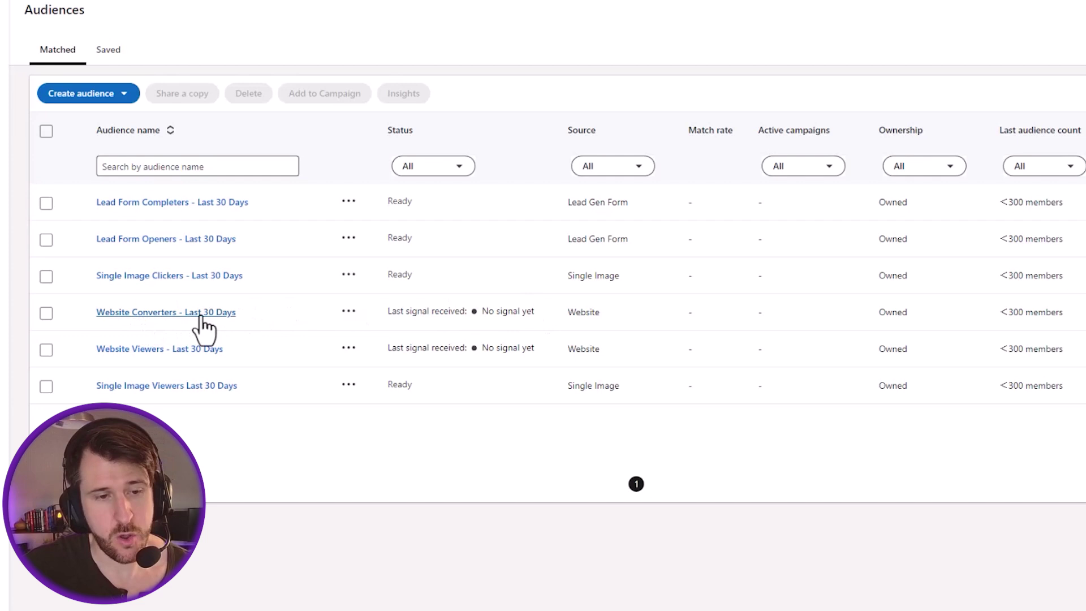
drag(388, 311, 497, 311)
click(560, 312)
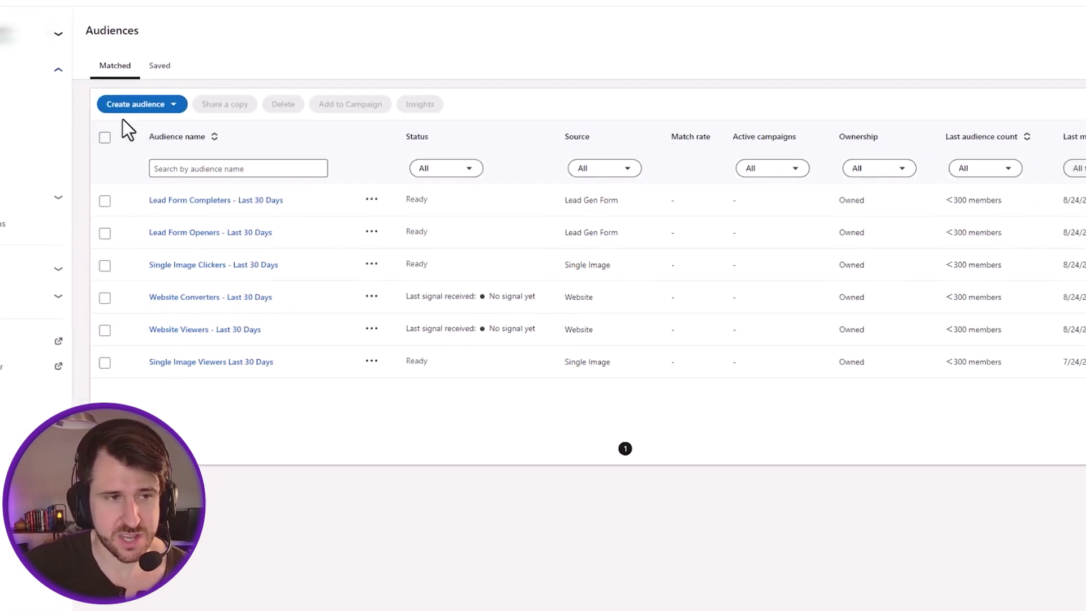
mouse_move(437, 289)
mouse_down()
mouse_move(549, 300)
mouse_move(449, 291)
mouse_up()
click(545, 301)
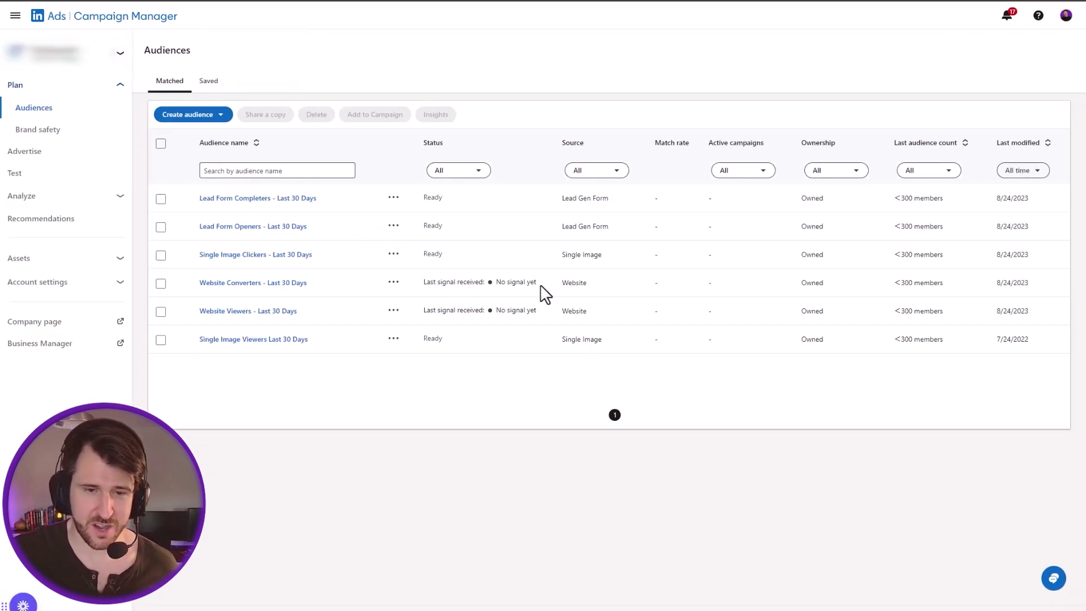
click(453, 285)
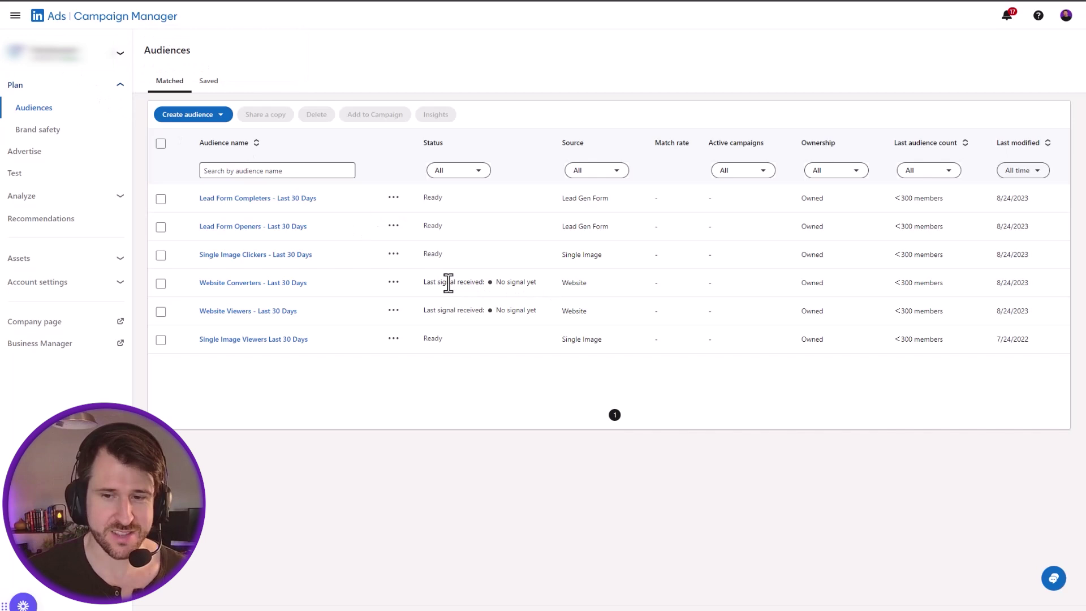
Step: Start a new matched audience sourced from website visitors
click(204, 116)
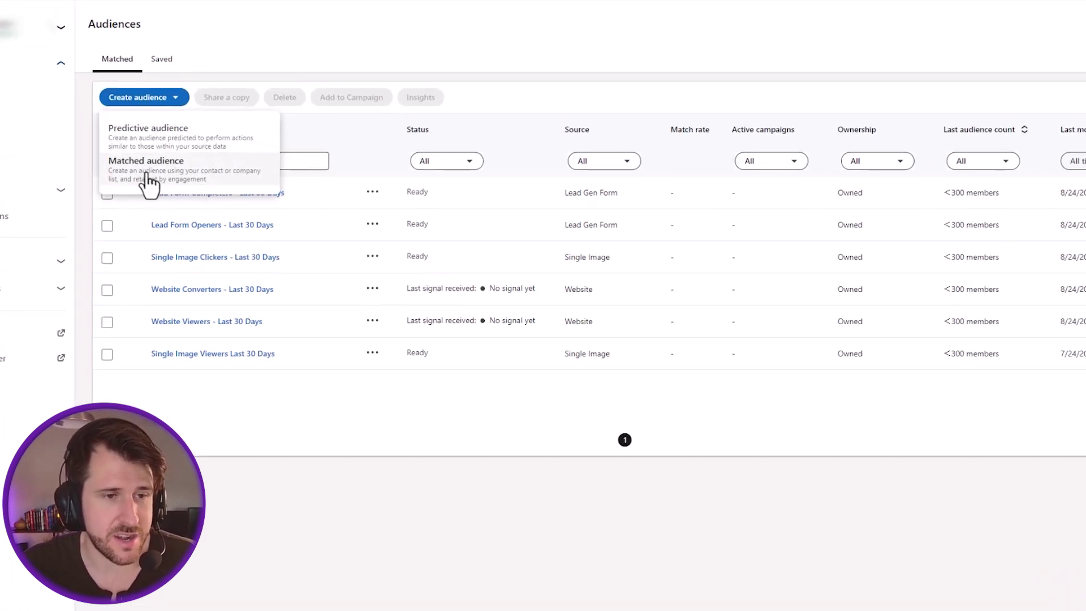
click(149, 170)
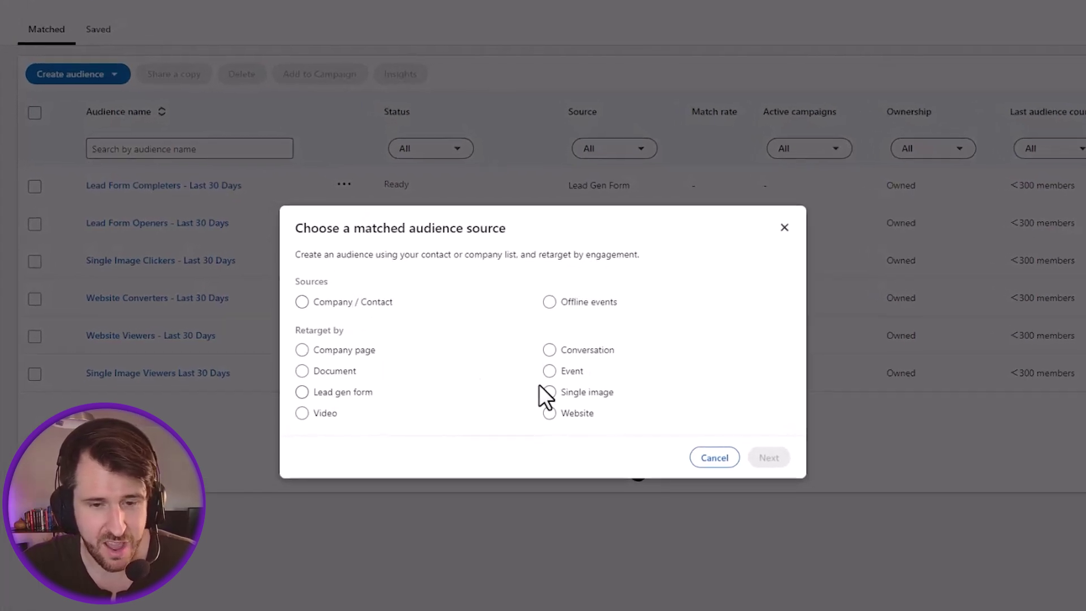
click(550, 413)
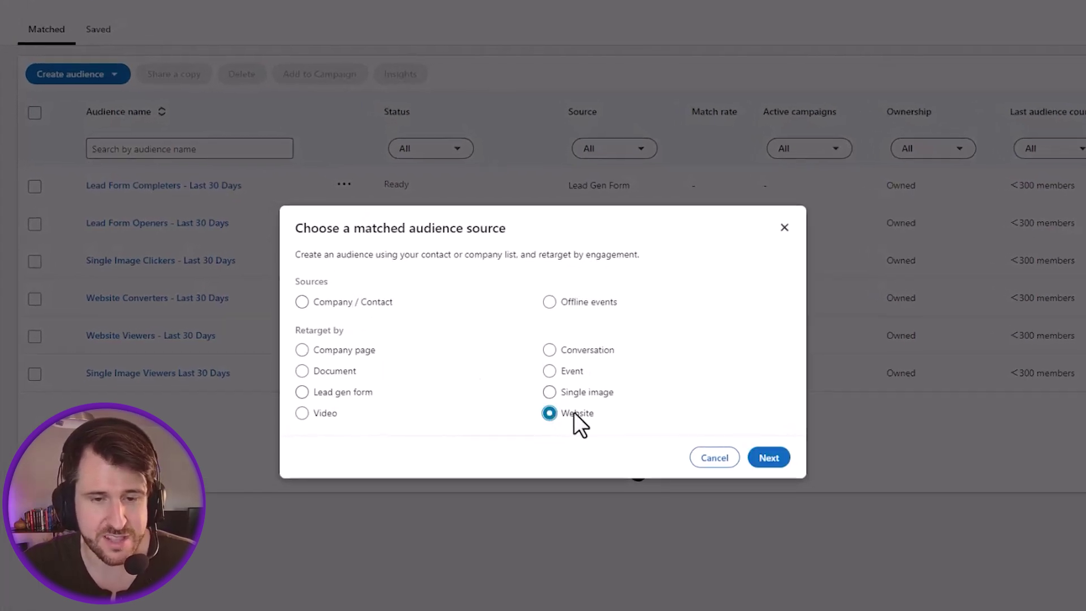
click(767, 458)
Step: Name the audience 'All Website Viewers - 180 Days'
click(383, 158)
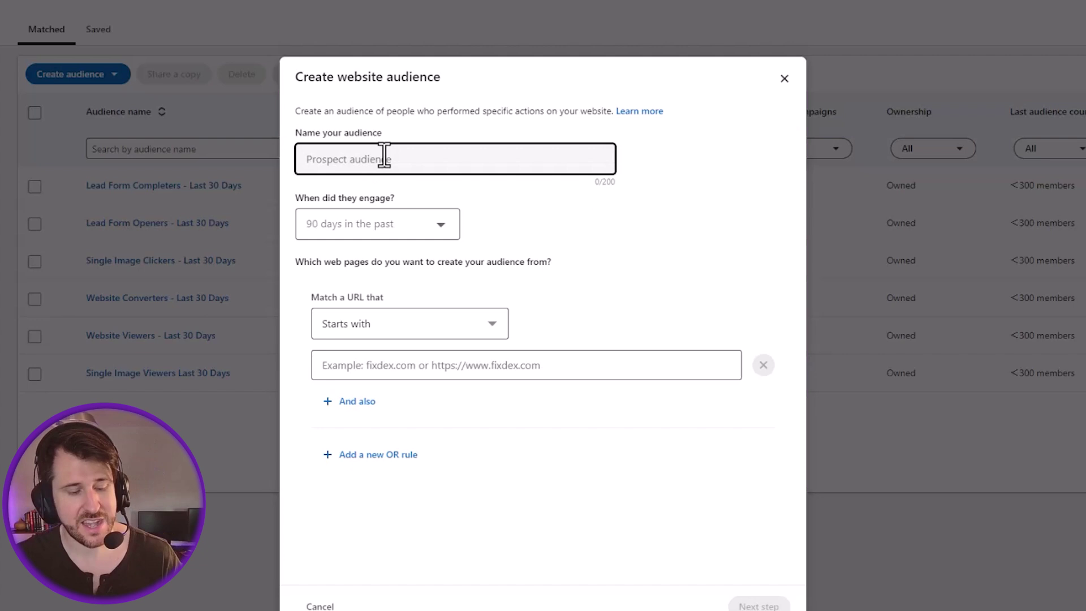
text(We)
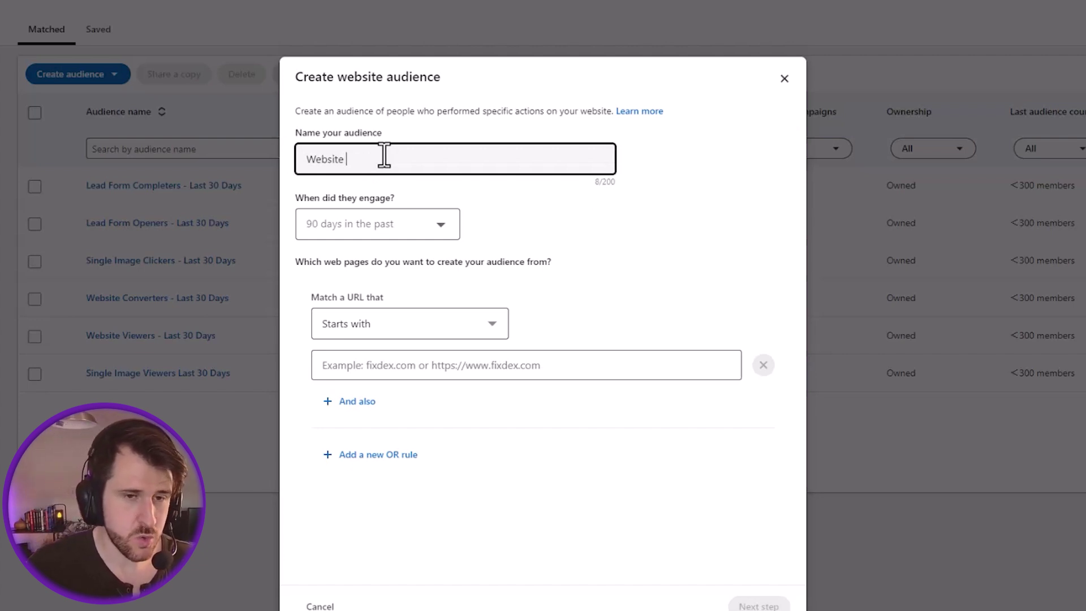
text(bsite)
key(BackSpace)
key(BackSpace)
key(BackSpace)
key(BackSpace)
key(BackSpace)
key(BackSpace)
key(BackSpace)
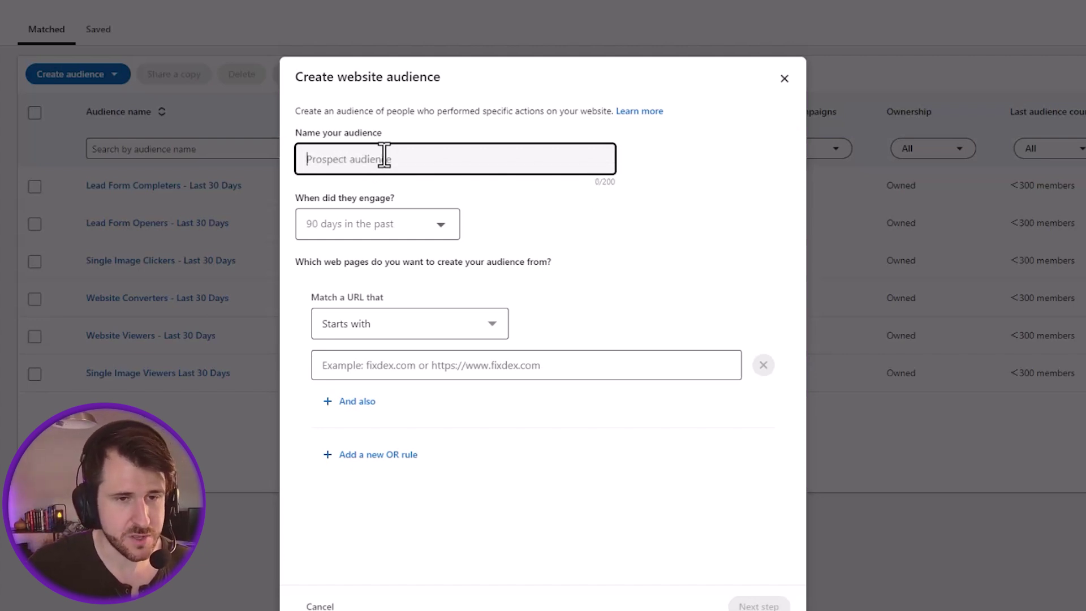
text(All Website Viewers - 180)
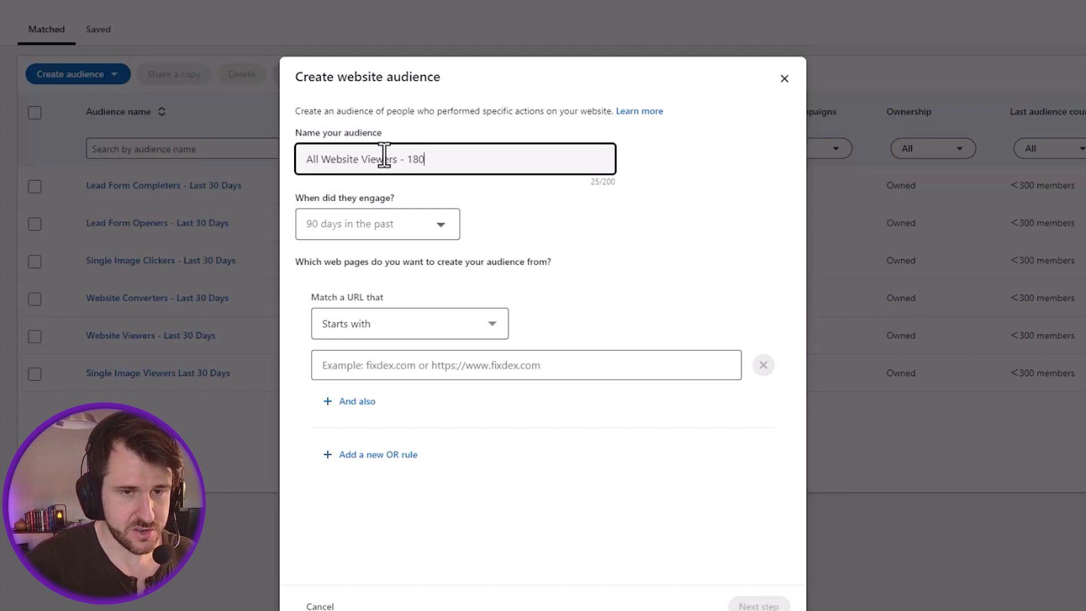
text(s)
Step: Set the lookback to 180 days, URL rule to 'contains', and select the visionproductionsfilm.com domain
click(418, 227)
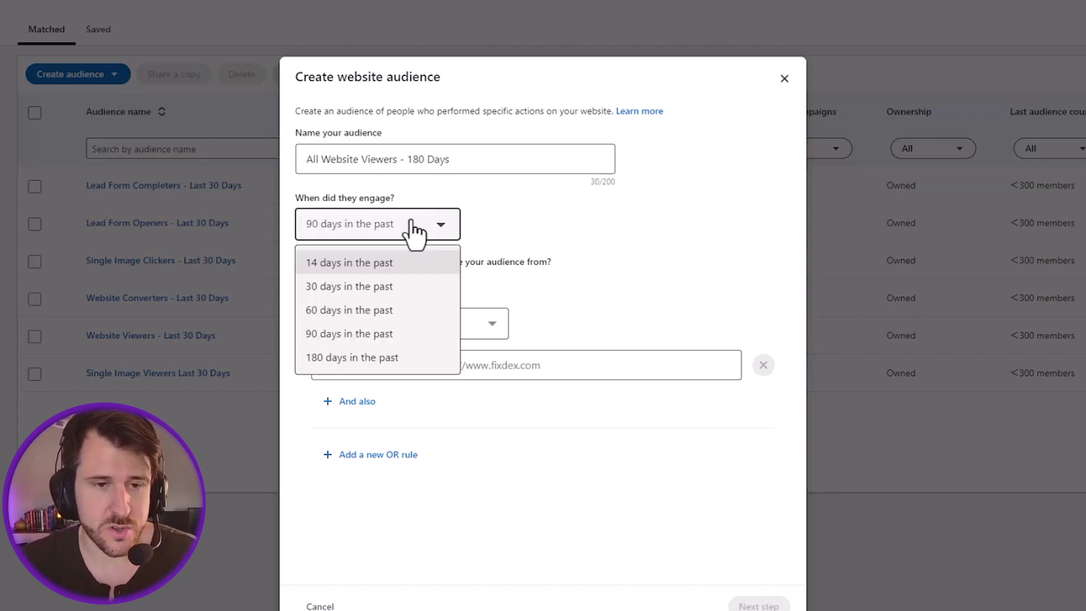
click(368, 356)
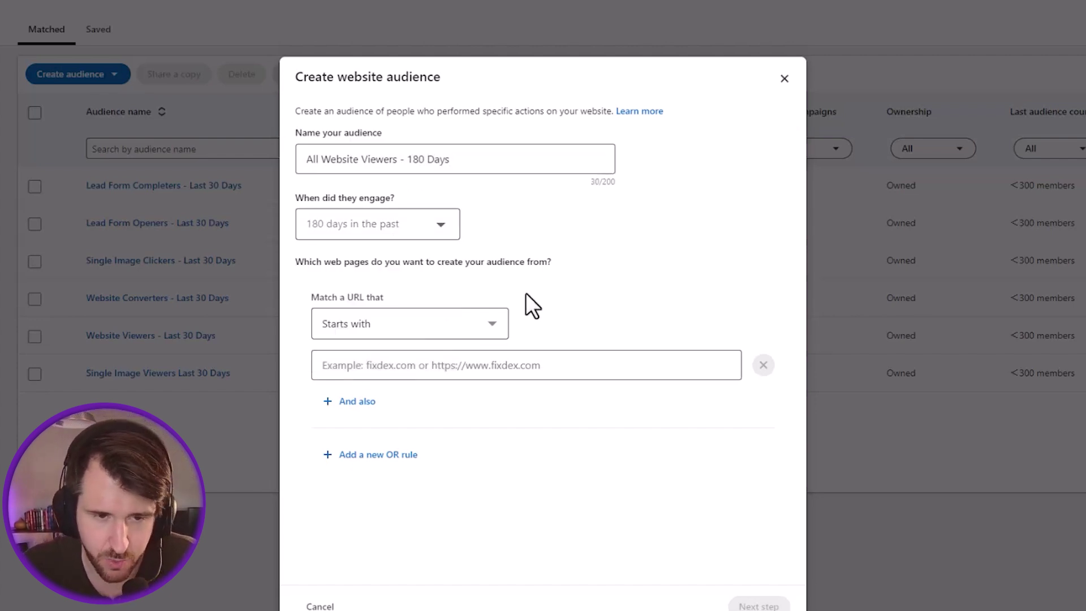
click(467, 327)
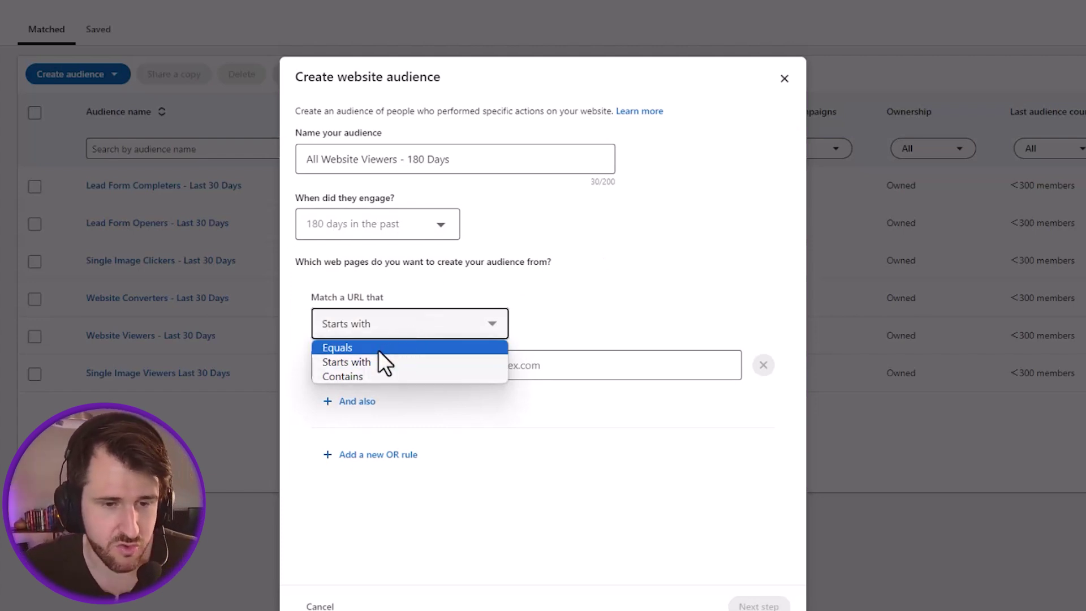
click(376, 376)
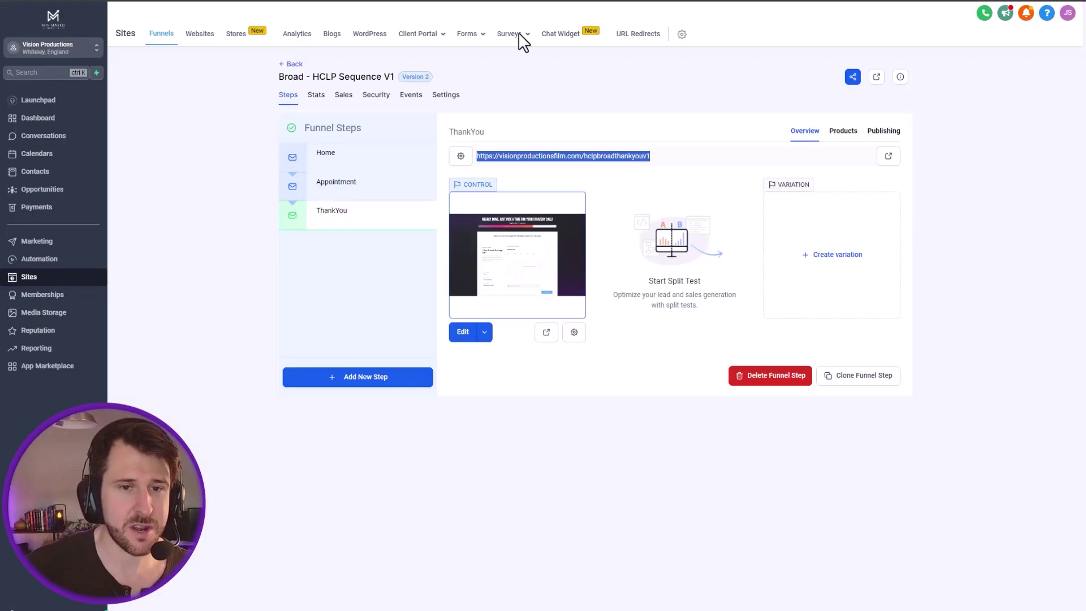
click(579, 156)
drag(576, 156, 499, 162)
key(ctrl+c)
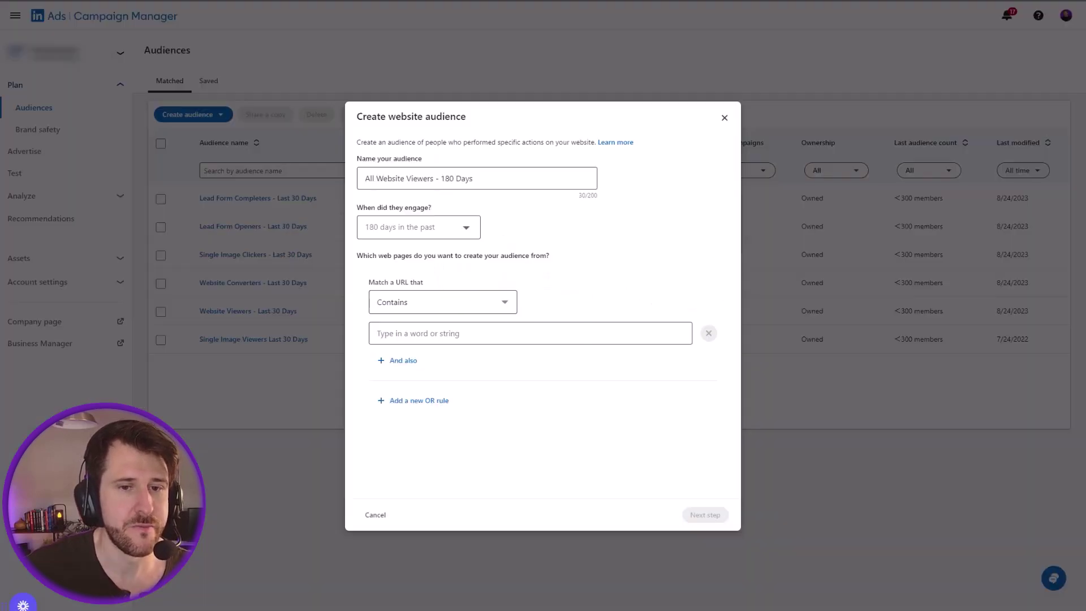
Step: Paste visionproductionsfilm.com into the URL rule and agree to create the audience
click(433, 331)
key(ctrl+v)
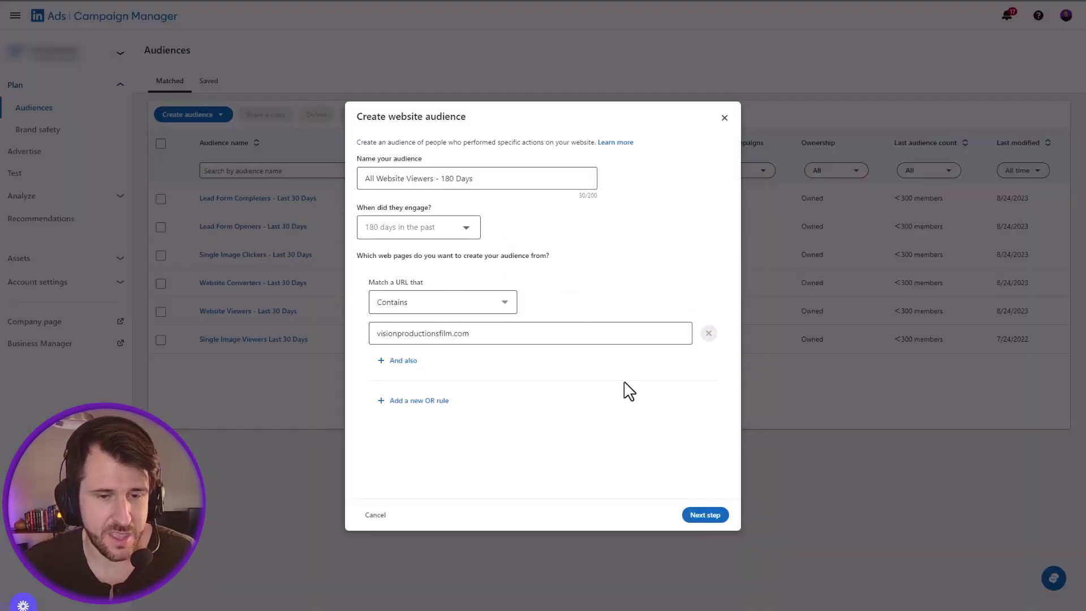
click(705, 515)
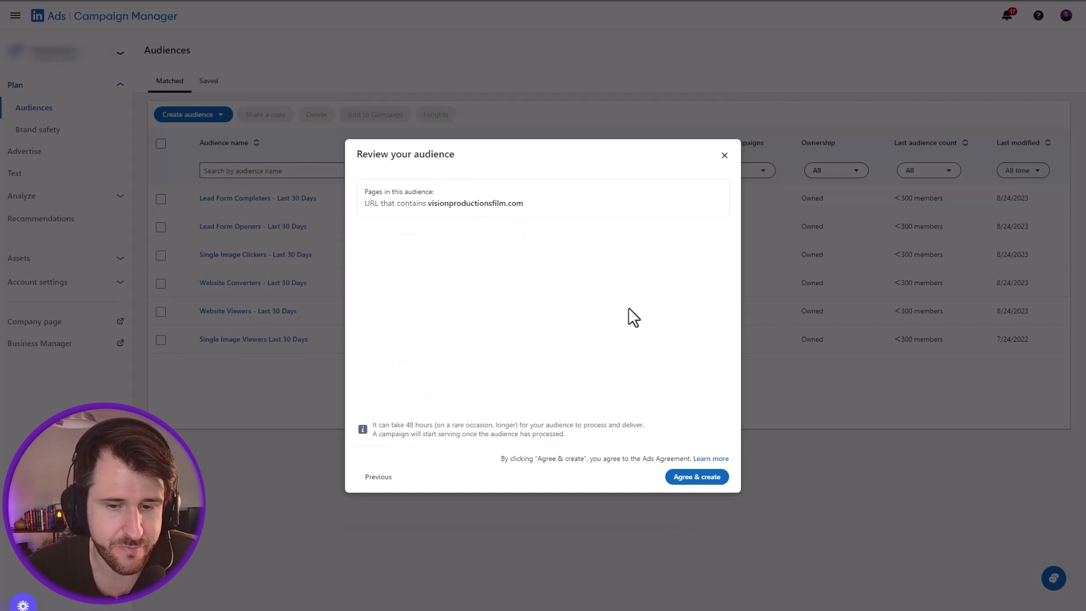
click(706, 477)
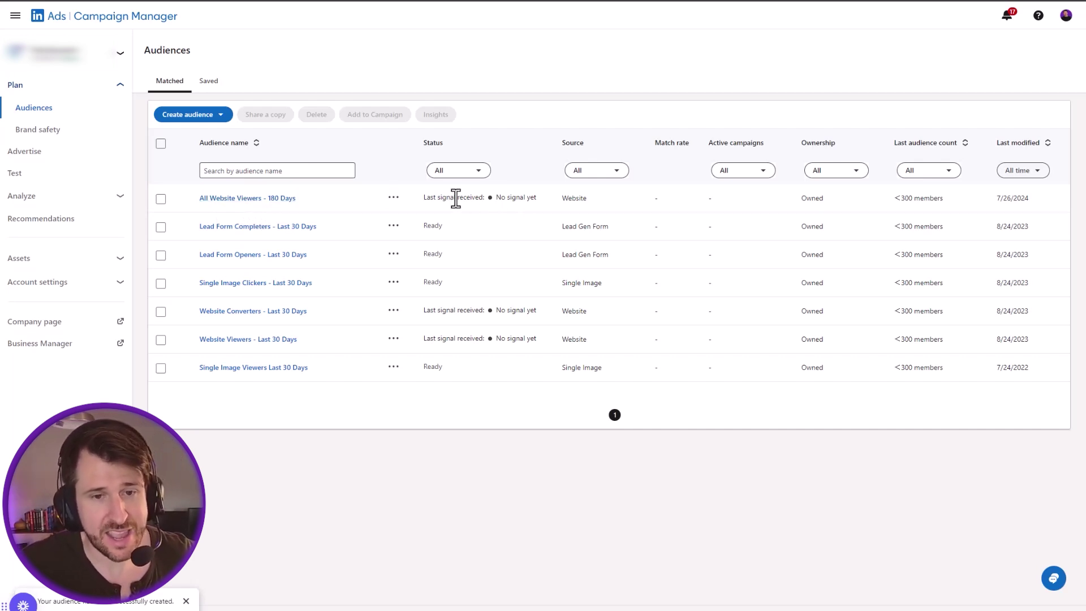
Step: Highlight the new audience's no-signal status in the Audiences list
drag(457, 198, 538, 200)
click(538, 199)
drag(436, 198, 538, 199)
click(538, 199)
double_click(430, 198)
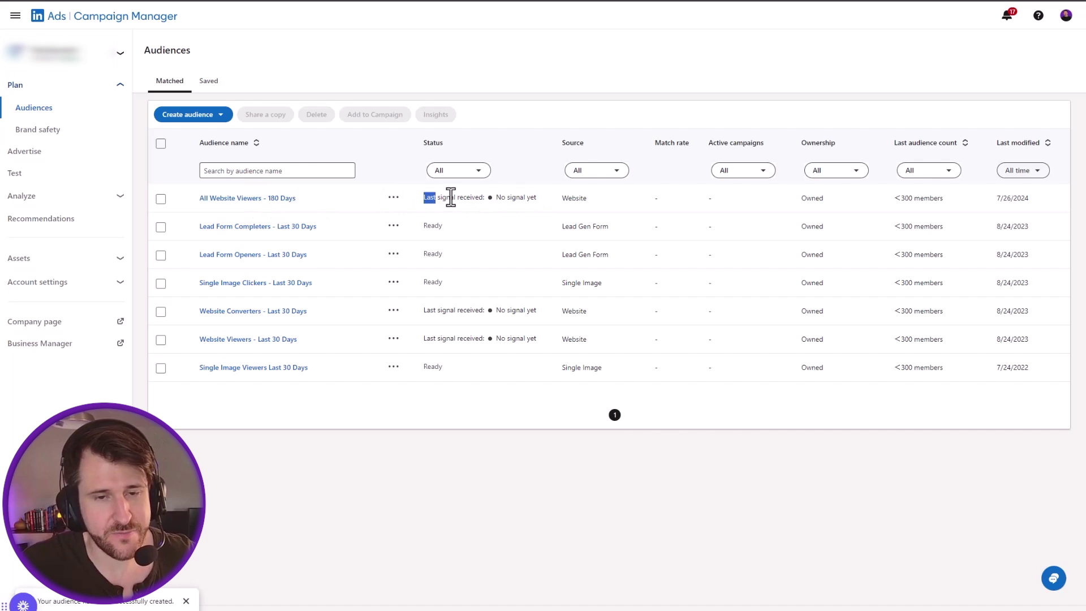
drag(451, 198, 545, 207)
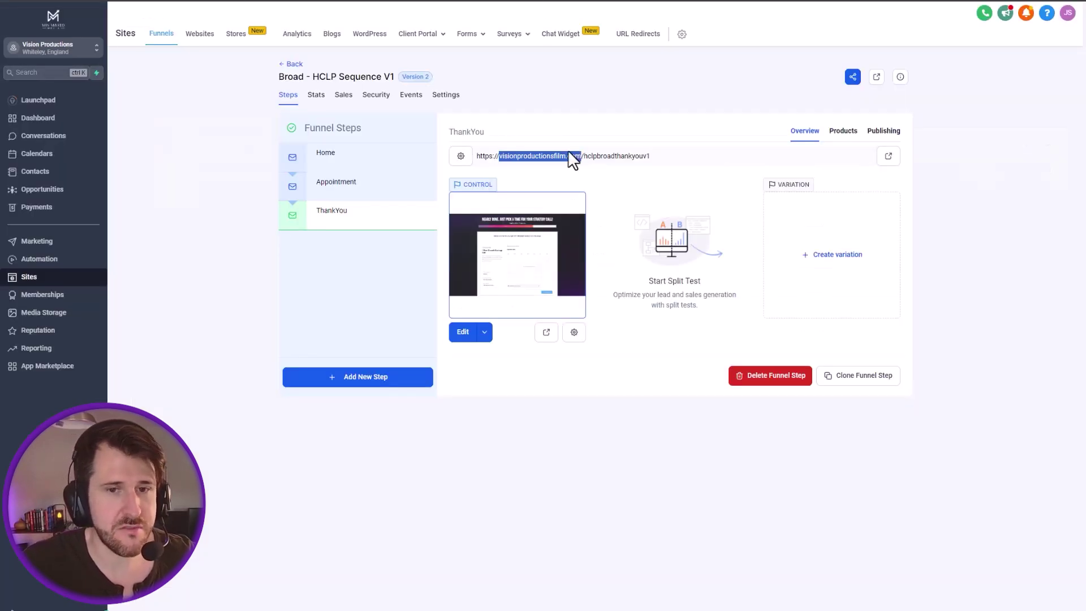
drag(659, 159, 478, 154)
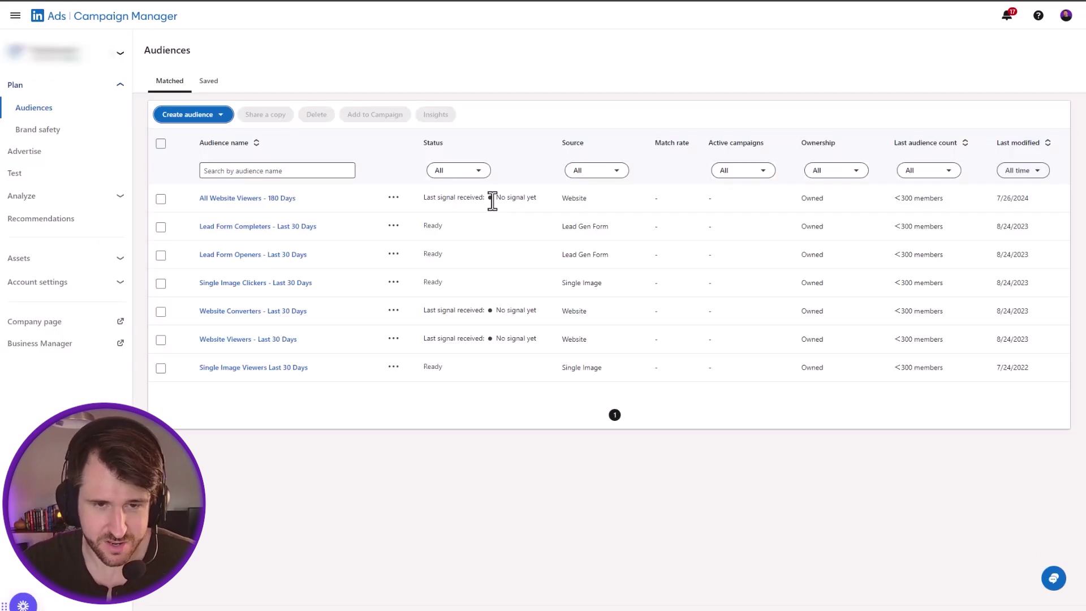
drag(487, 198, 529, 204)
click(534, 201)
click(478, 198)
click(543, 208)
click(528, 200)
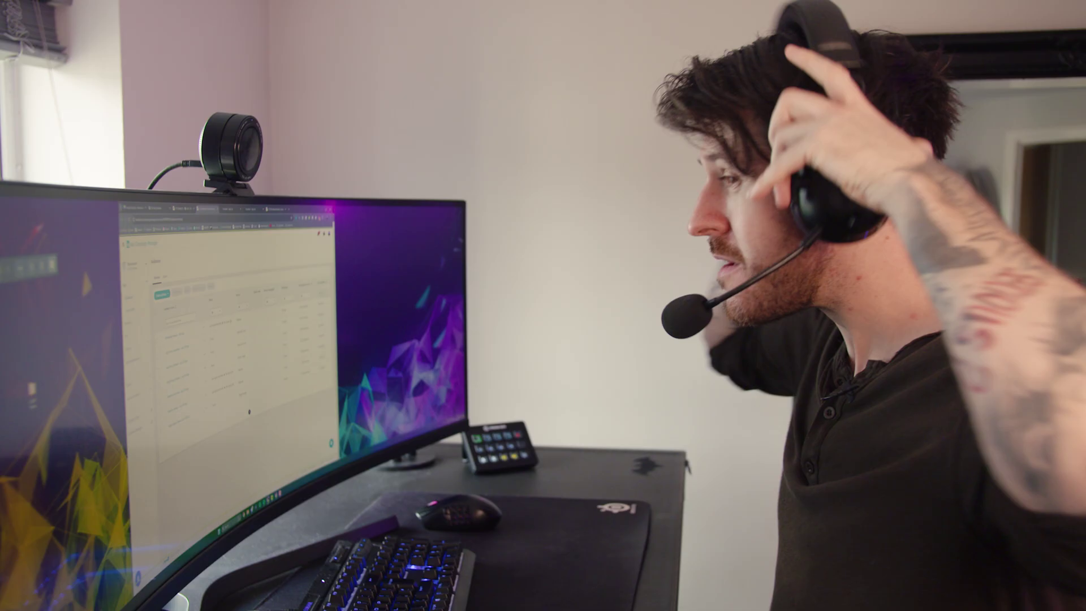